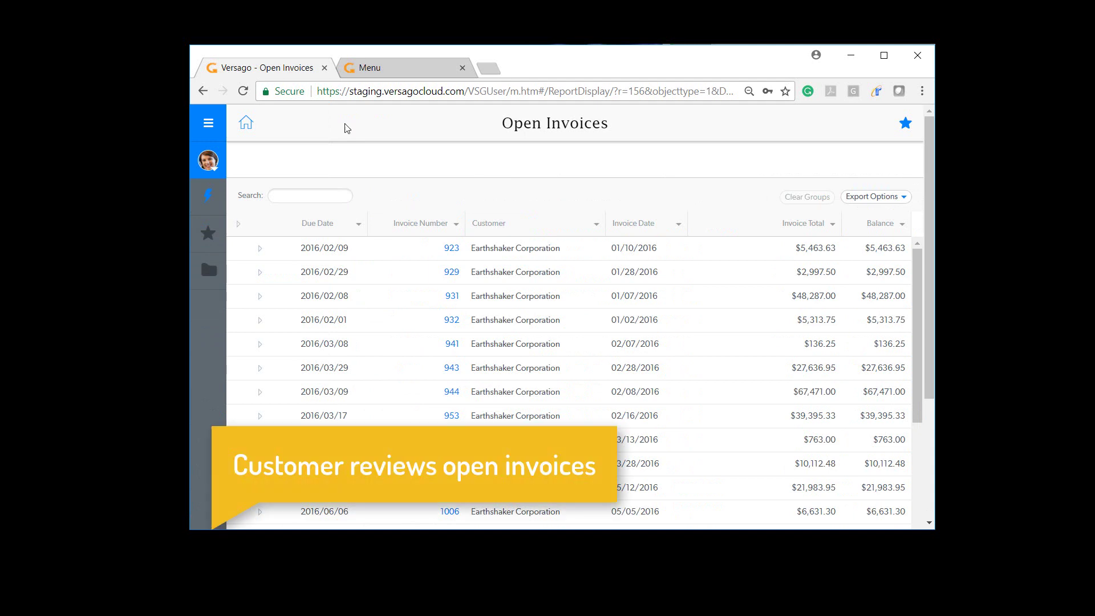
# Expand invoice 929 in the Open Invoices grid to reveal its Mouse USB and Motherboard BTX lines.
pyautogui.click(260, 274)
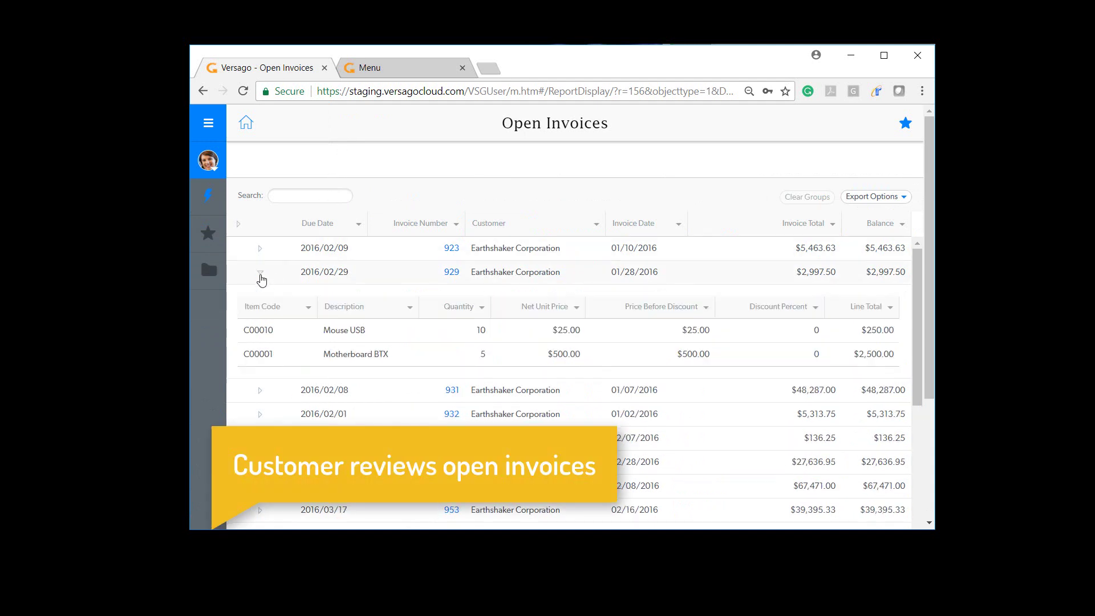
pyautogui.click(452, 273)
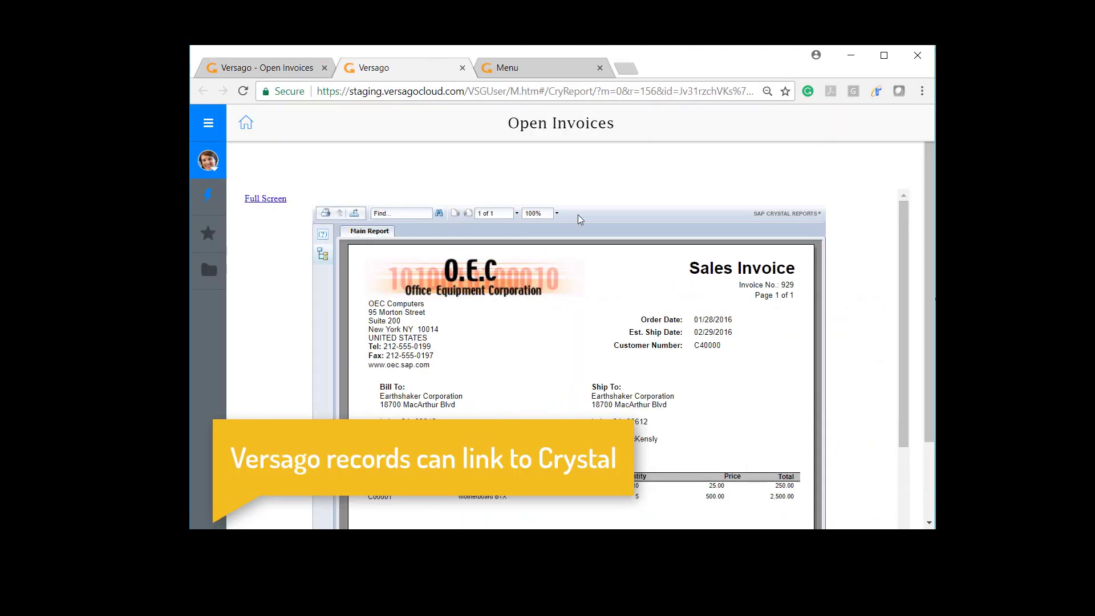
pyautogui.scroll(-1, 931, 275)
pyautogui.scroll(-3, 931, 276)
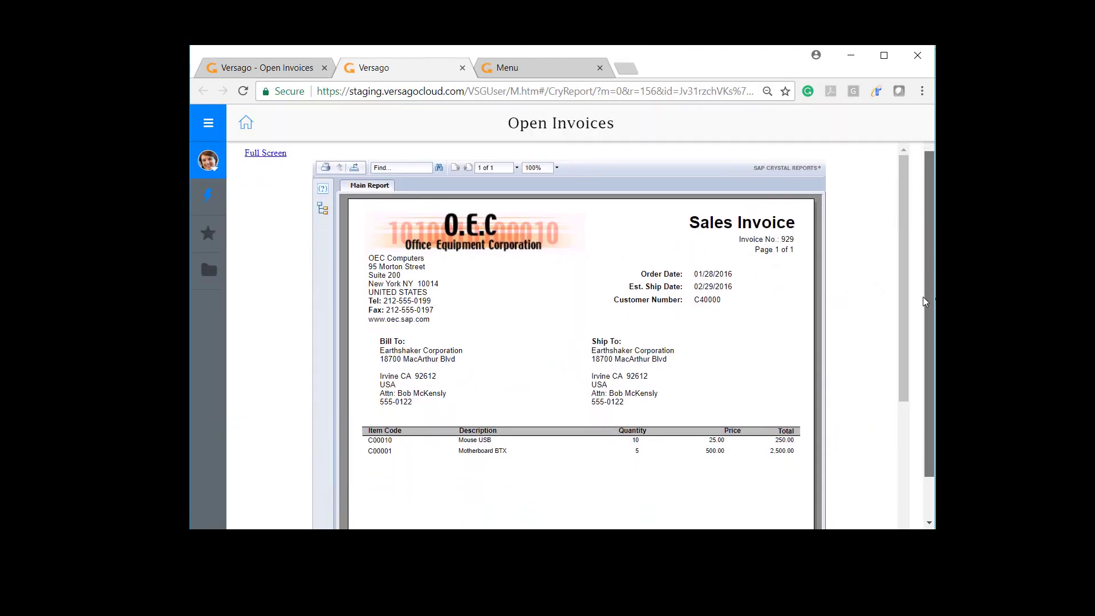
pyautogui.scroll(4, 919, 274)
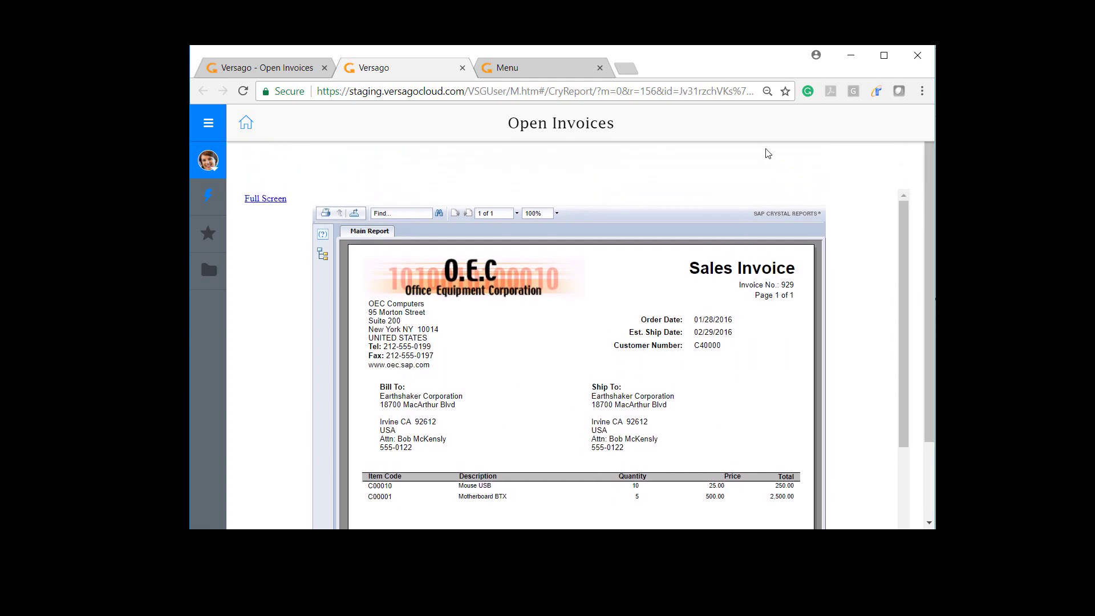
pyautogui.click(462, 67)
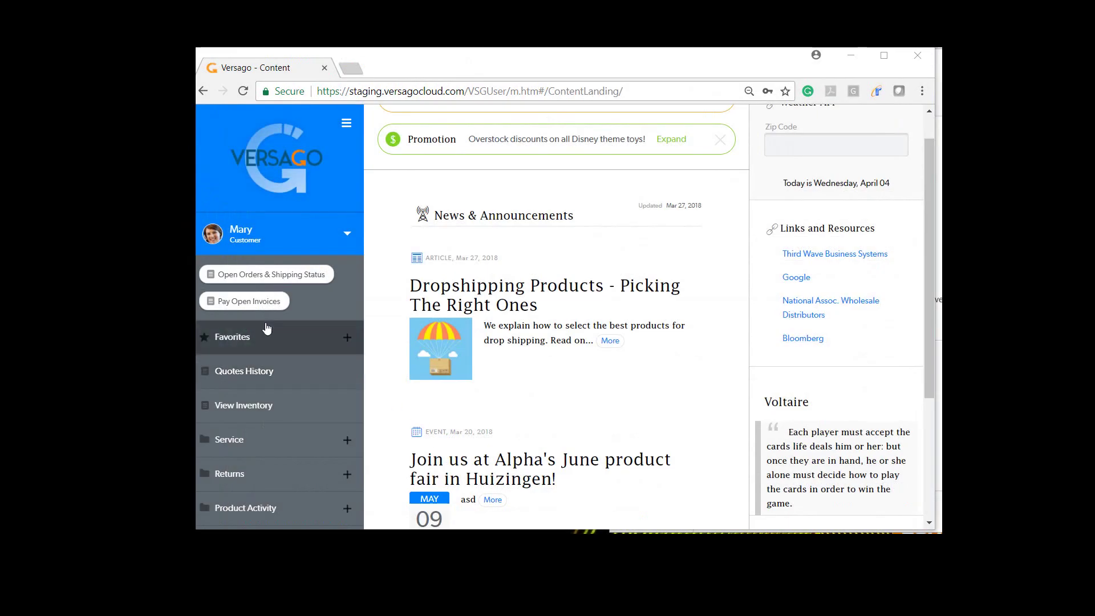
# In Pay Open Invoices, select invoices 923, 929, 931 and 932 and submit them for payment.
pyautogui.click(247, 303)
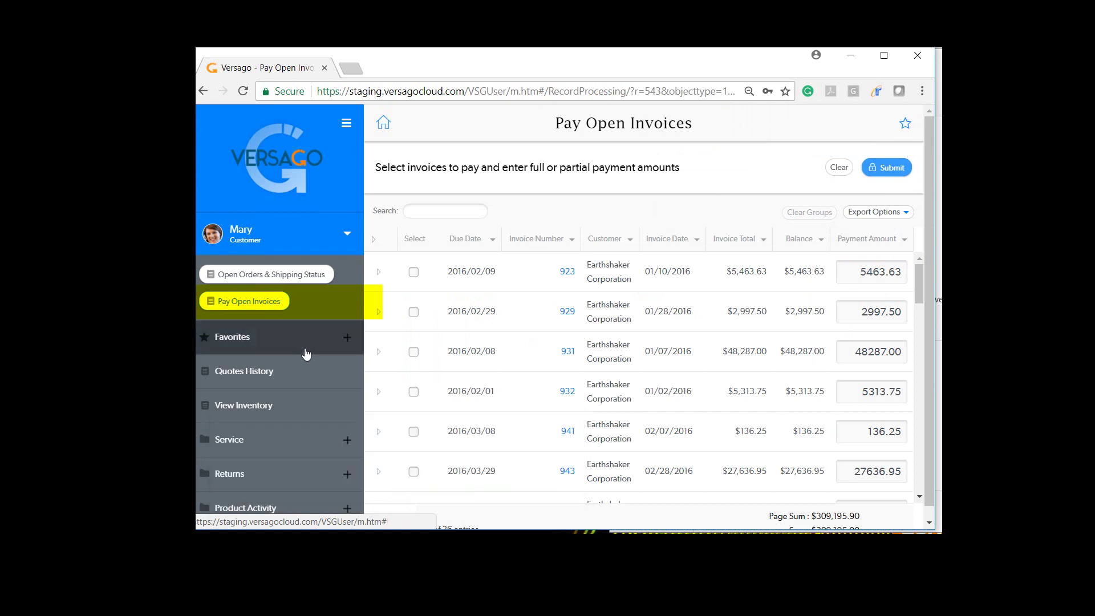
pyautogui.click(417, 275)
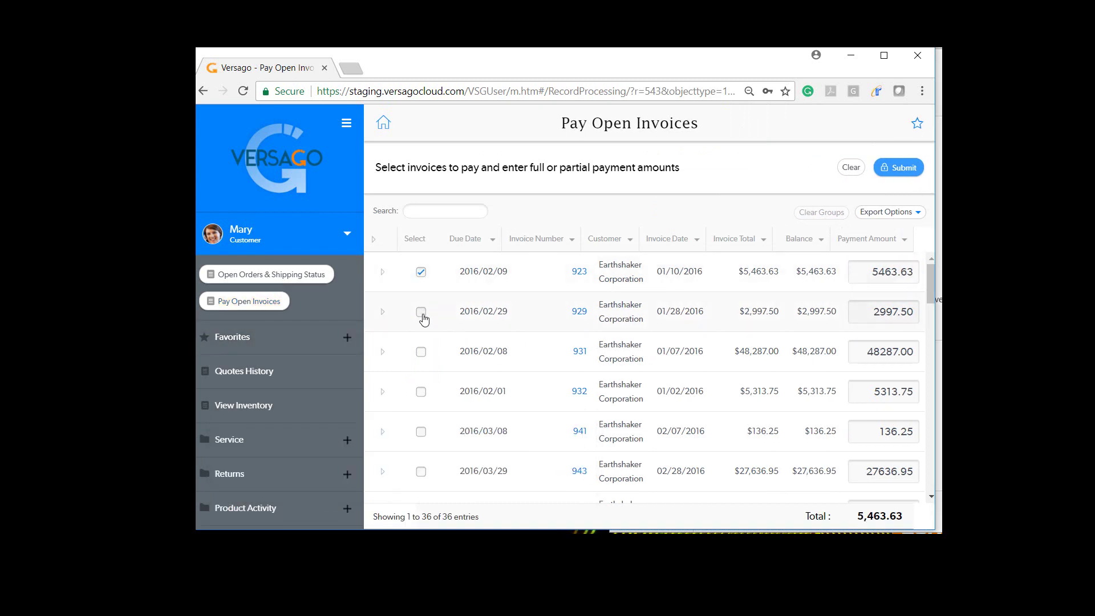
pyautogui.click(421, 312)
pyautogui.click(422, 354)
pyautogui.click(421, 391)
pyautogui.click(346, 123)
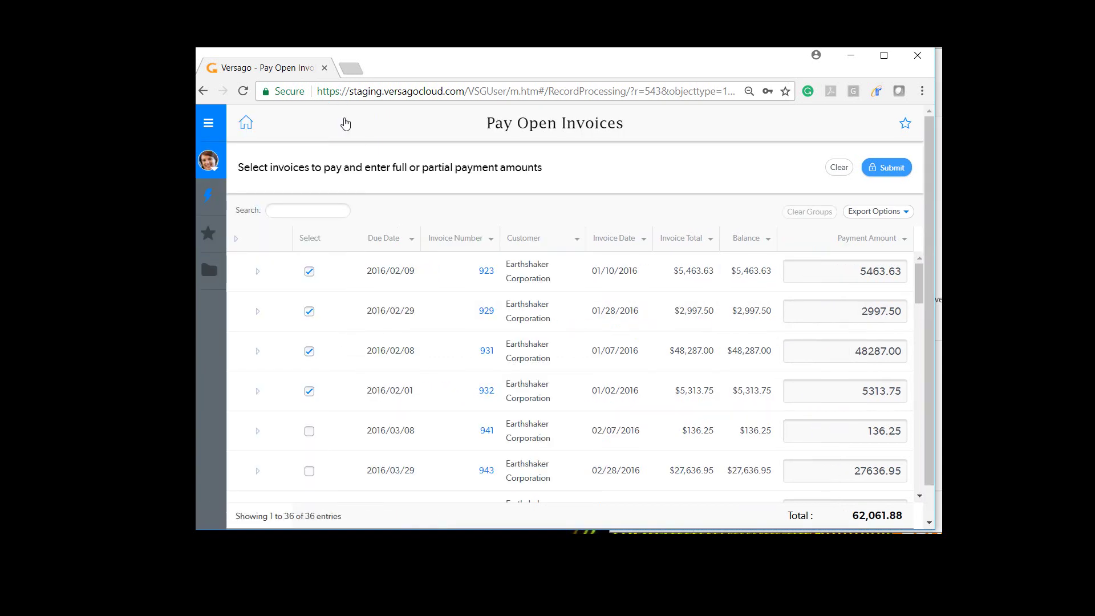
pyautogui.click(881, 169)
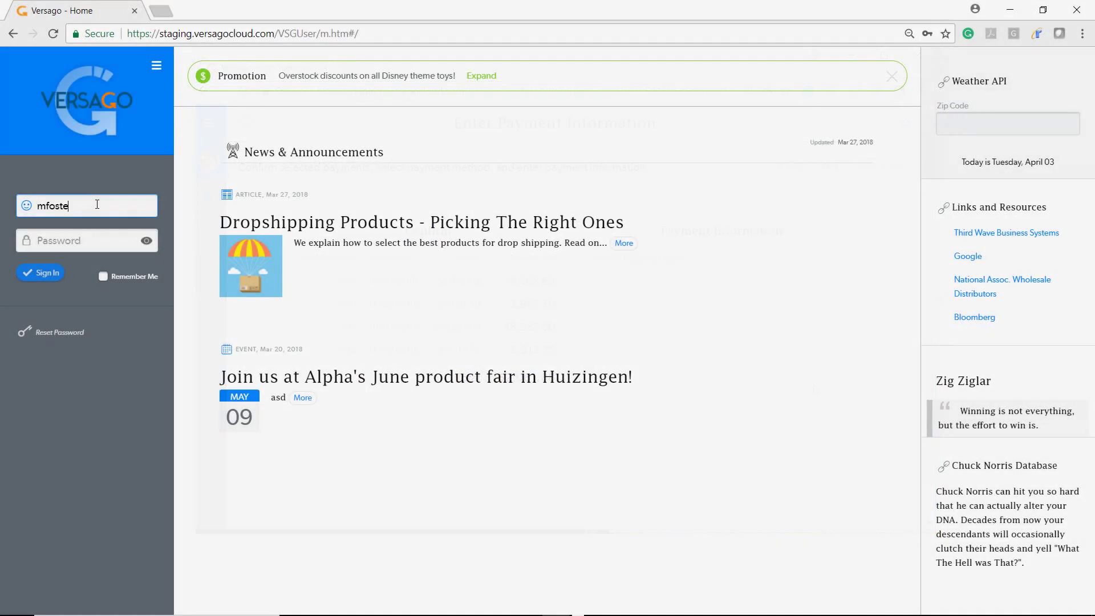
# Sign in to the portal with the administrator's e-mail and password.
pyautogui.press('Tab')
pyautogui.write('********')
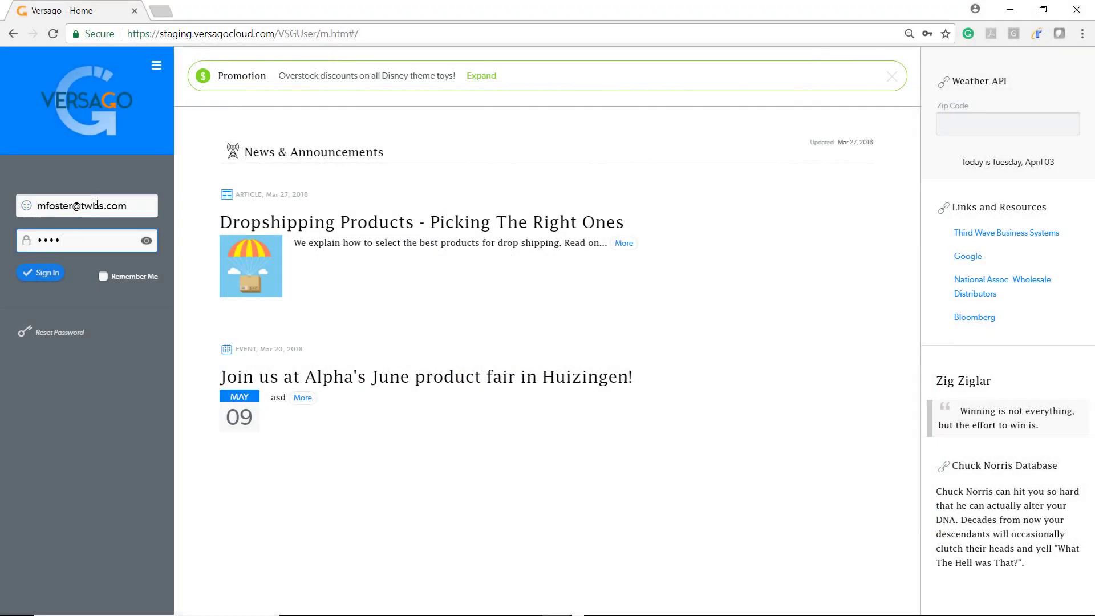
pyautogui.press('Return')
# Open the Admin Console's Payment Setup page, then go to the Reports list.
pyautogui.click(106, 186)
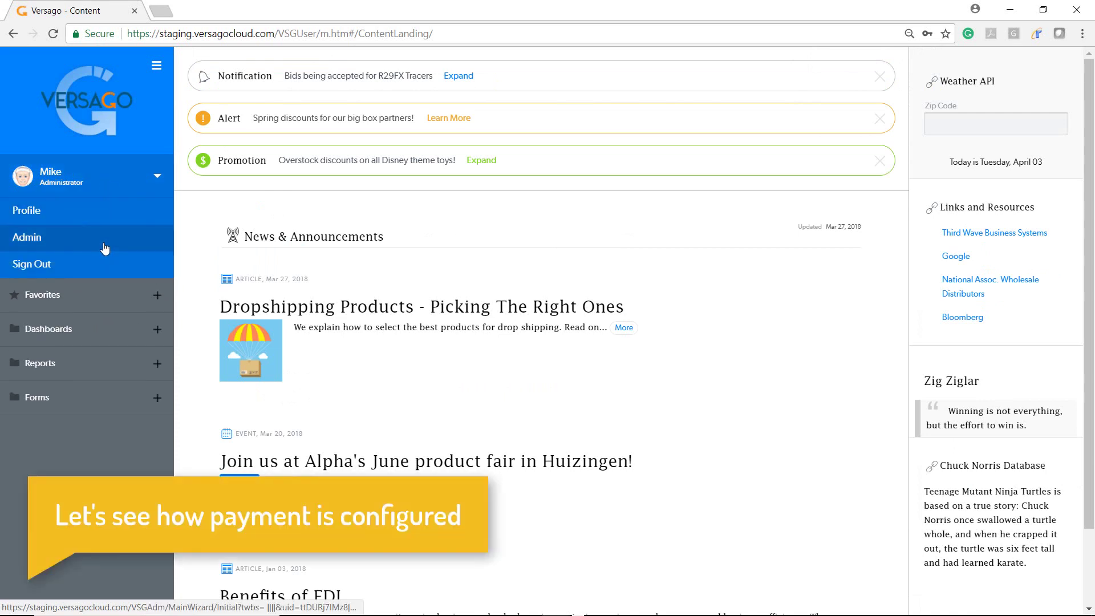
pyautogui.click(105, 235)
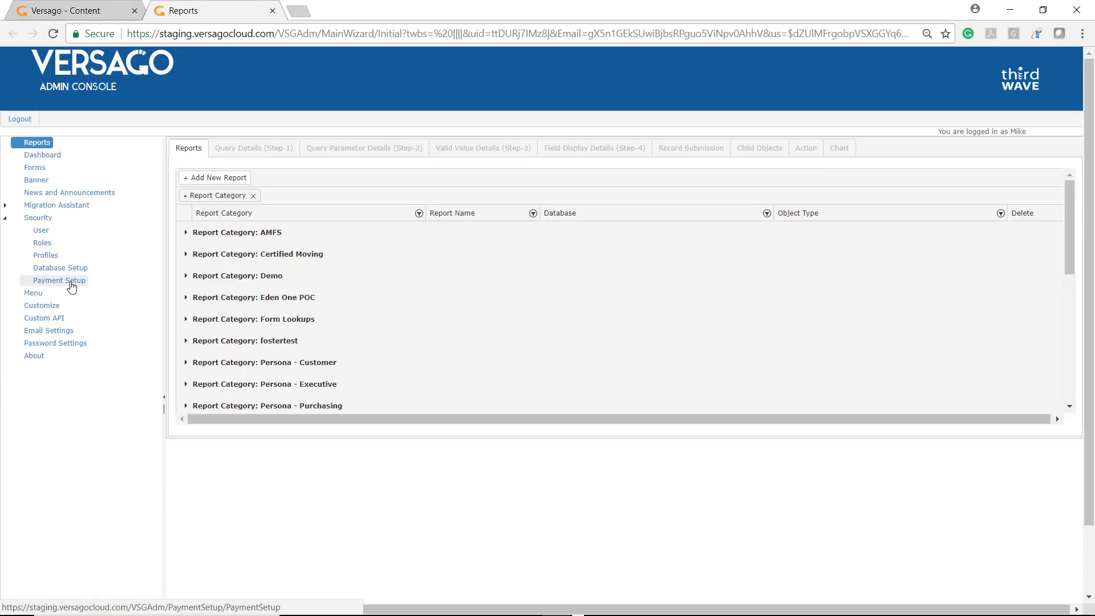
pyautogui.click(71, 282)
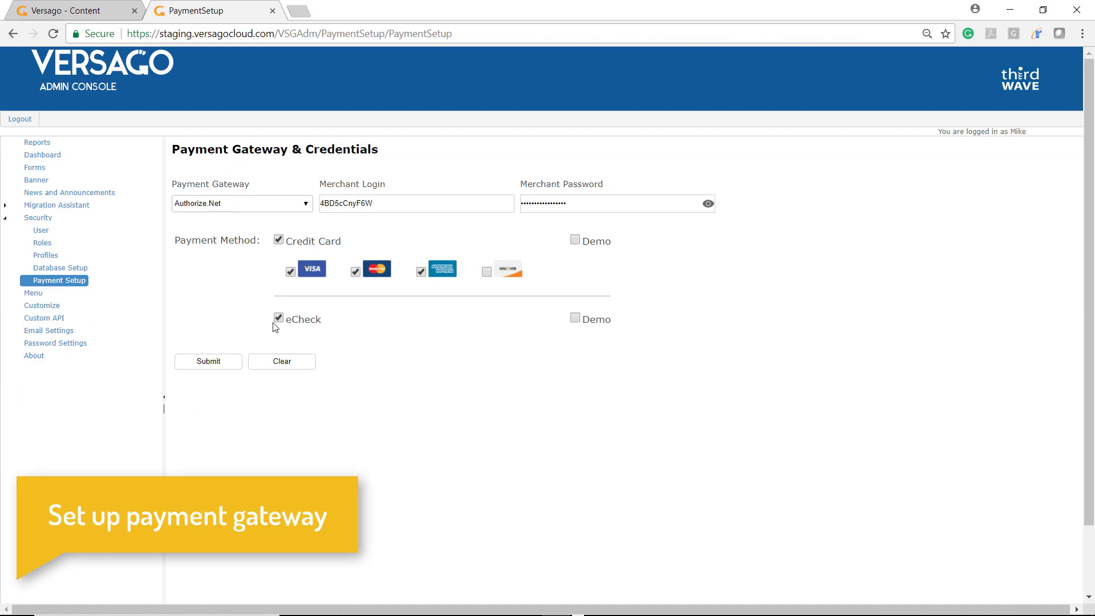
pyautogui.click(40, 144)
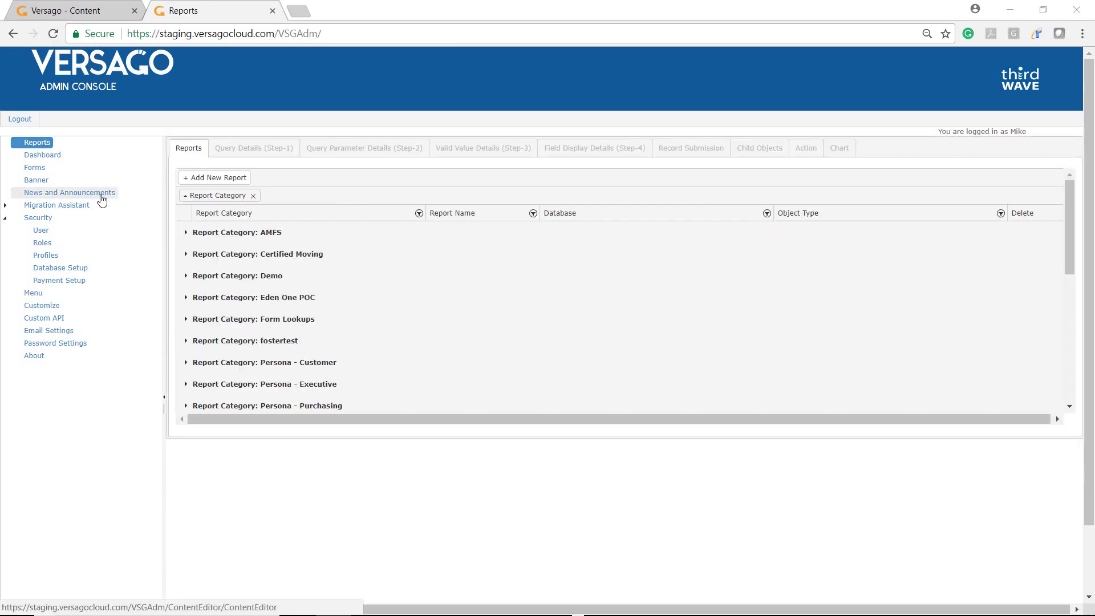
# Clone the Open Invoices report definition from the Persona - Customer category.
pyautogui.click(186, 362)
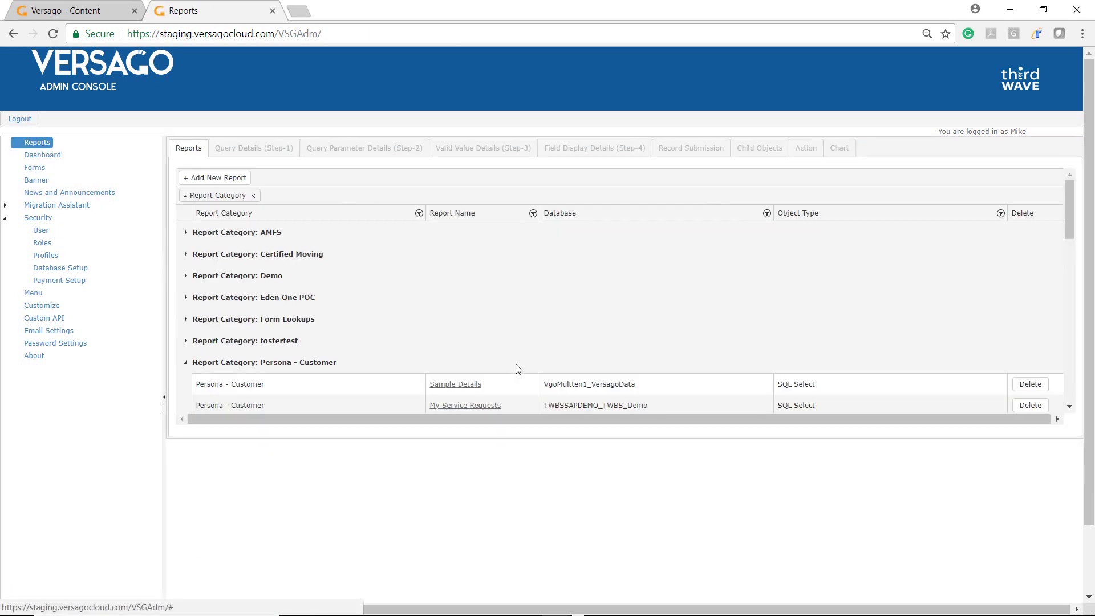
pyautogui.scroll(-5, 517, 369)
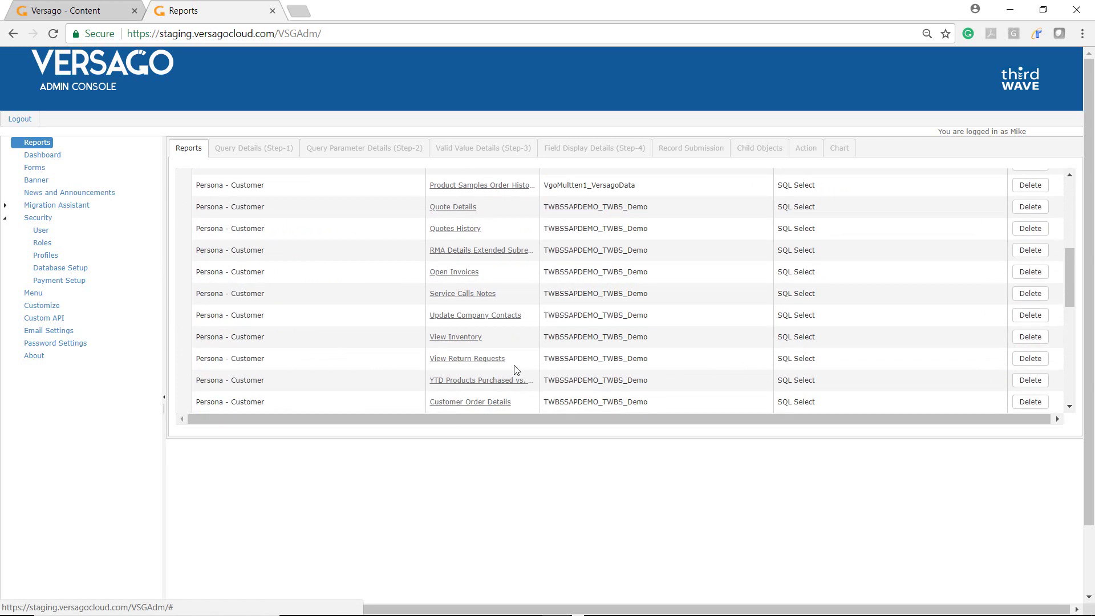
pyautogui.click(460, 274)
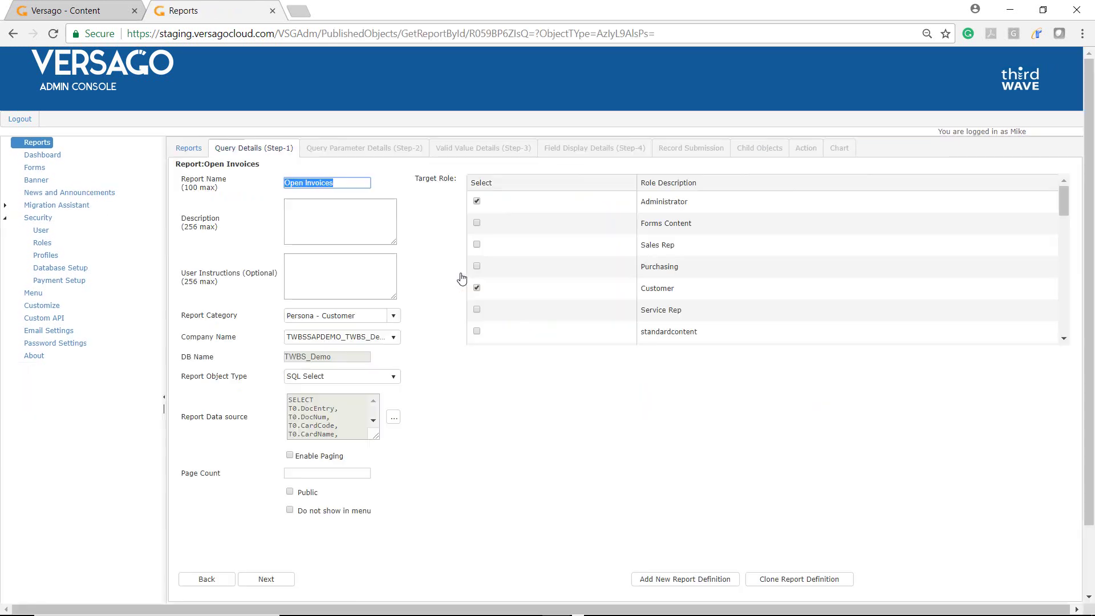
pyautogui.click(786, 585)
# Name the clone 'Pay Open Invoices' with instructions 'Select invoices to pay and enter full or partial payment amount'.
pyautogui.click(317, 182)
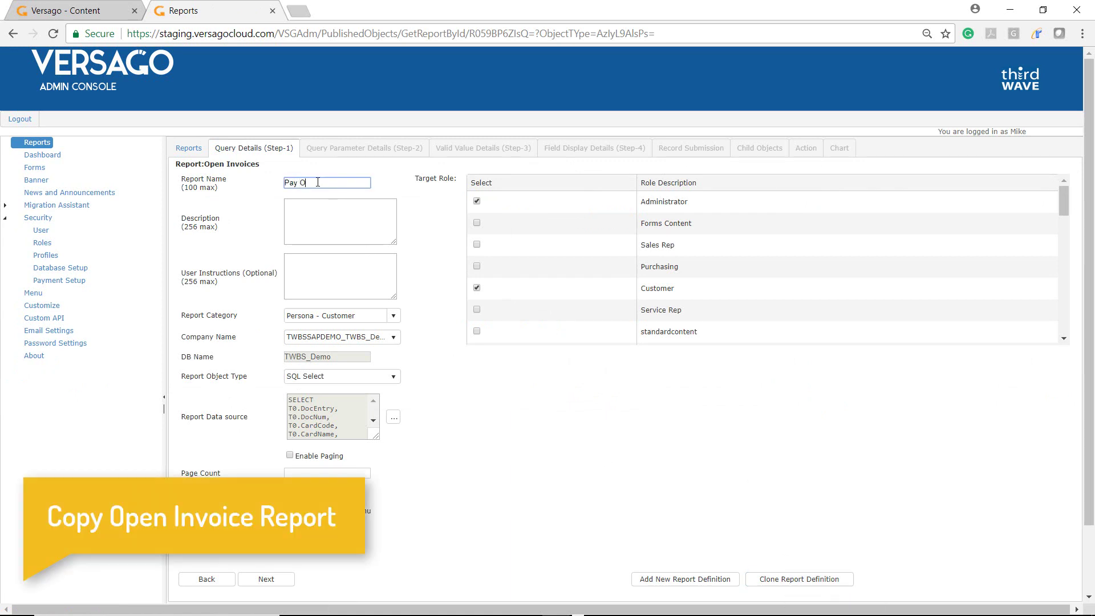
pyautogui.write('Pay Open Invoices')
pyautogui.press('Tab')
pyautogui.press('Tab')
pyautogui.write('Select ')
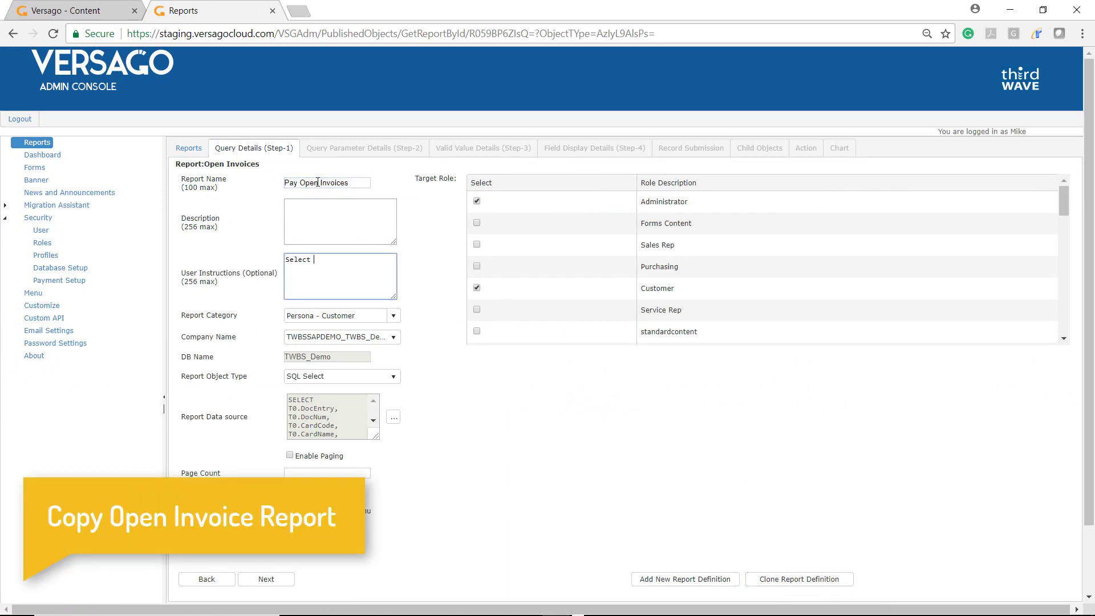
pyautogui.write('invoices to pay and enter full or partial payment amounts')
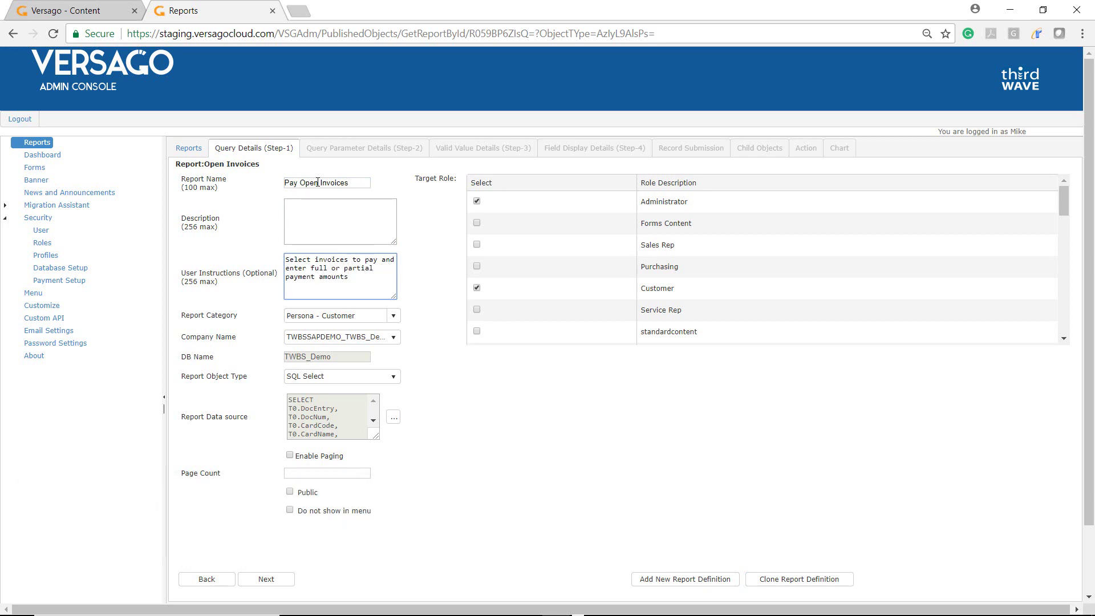
# Advance the report wizard to Field Display Details and start a new calculated field.
pyautogui.click(263, 579)
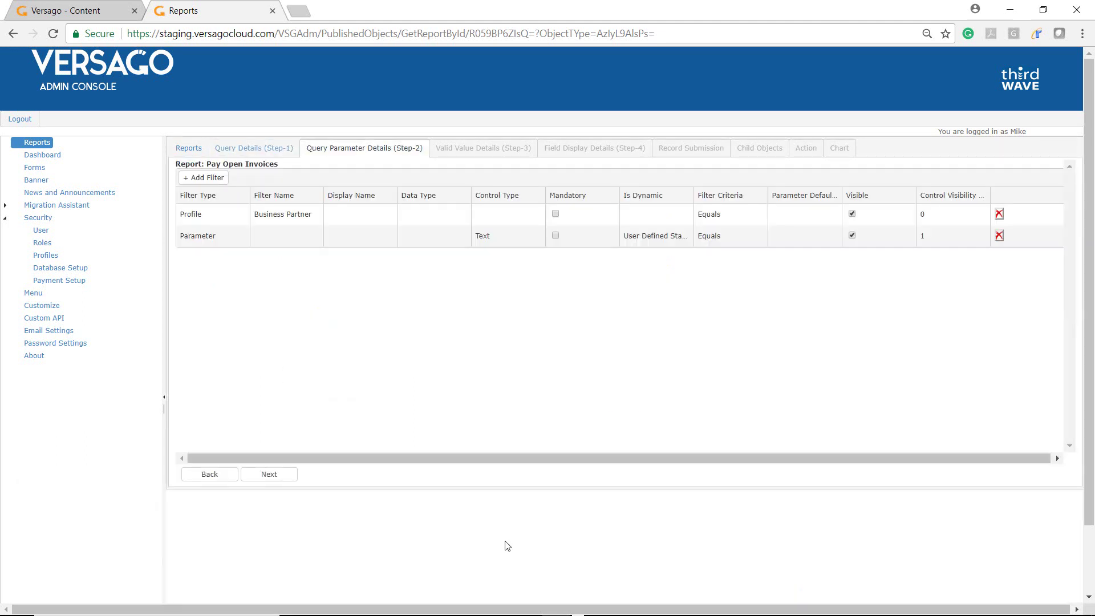
pyautogui.click(285, 478)
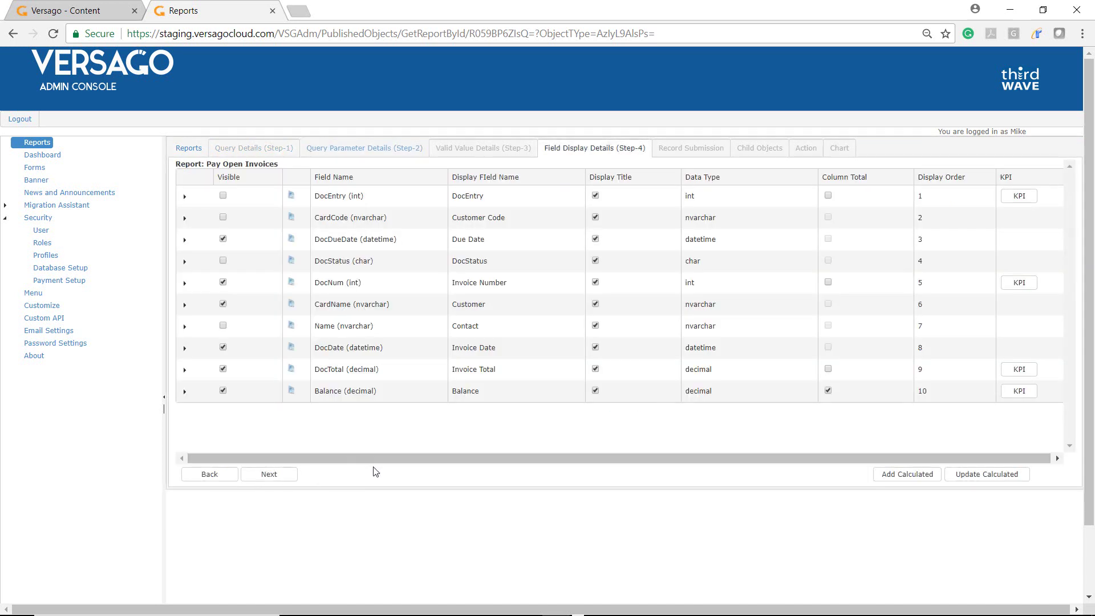
pyautogui.click(920, 479)
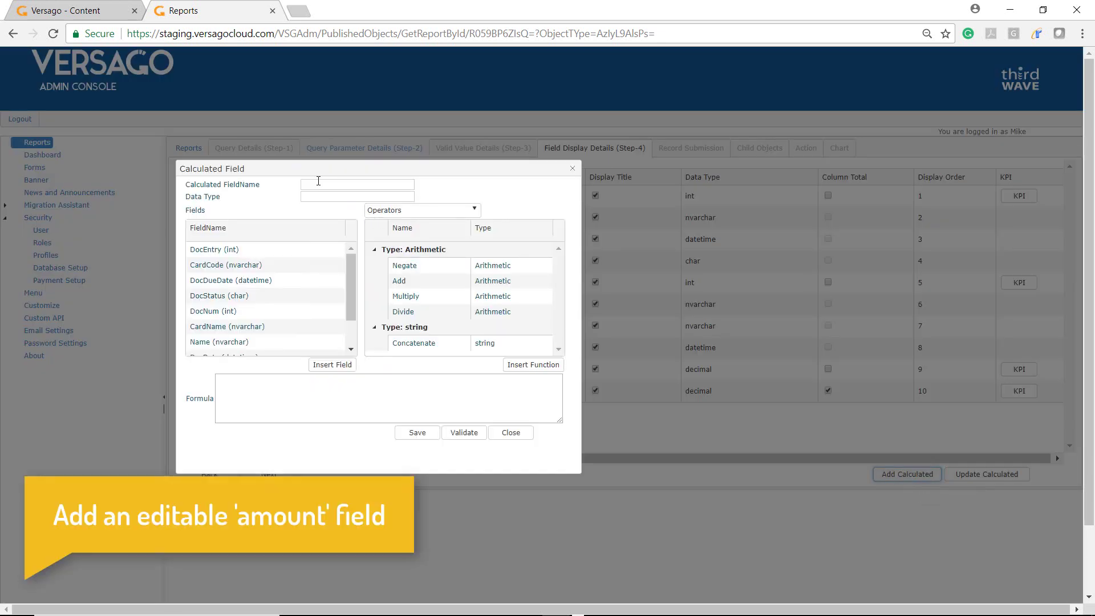
# Define calculated field 'Payment Amount' from Balance, validate the formula, and save it.
pyautogui.click(318, 183)
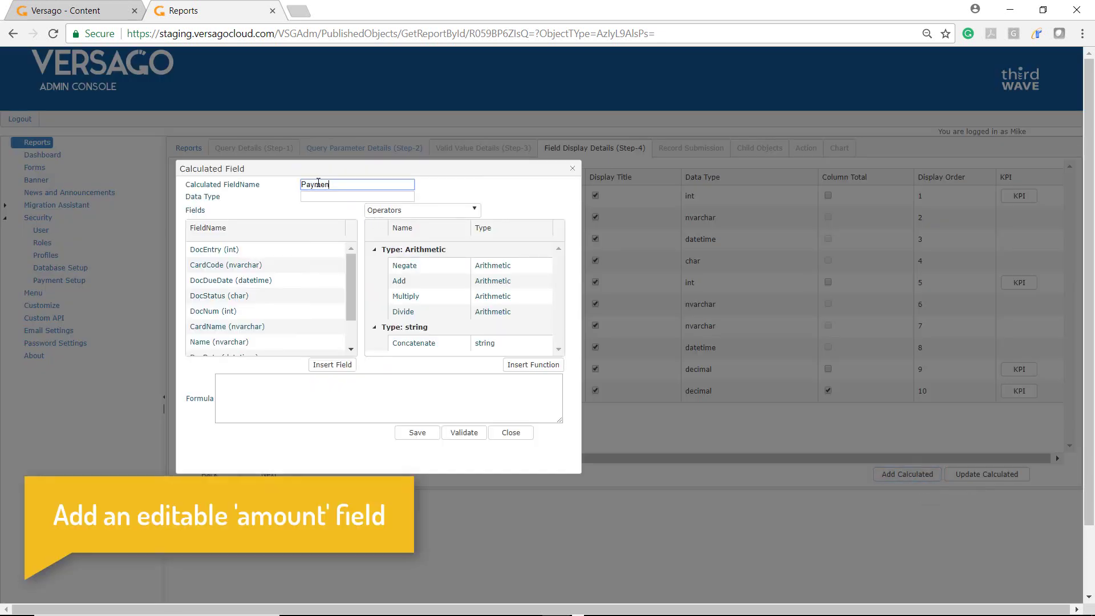
pyautogui.write('Payment Amount')
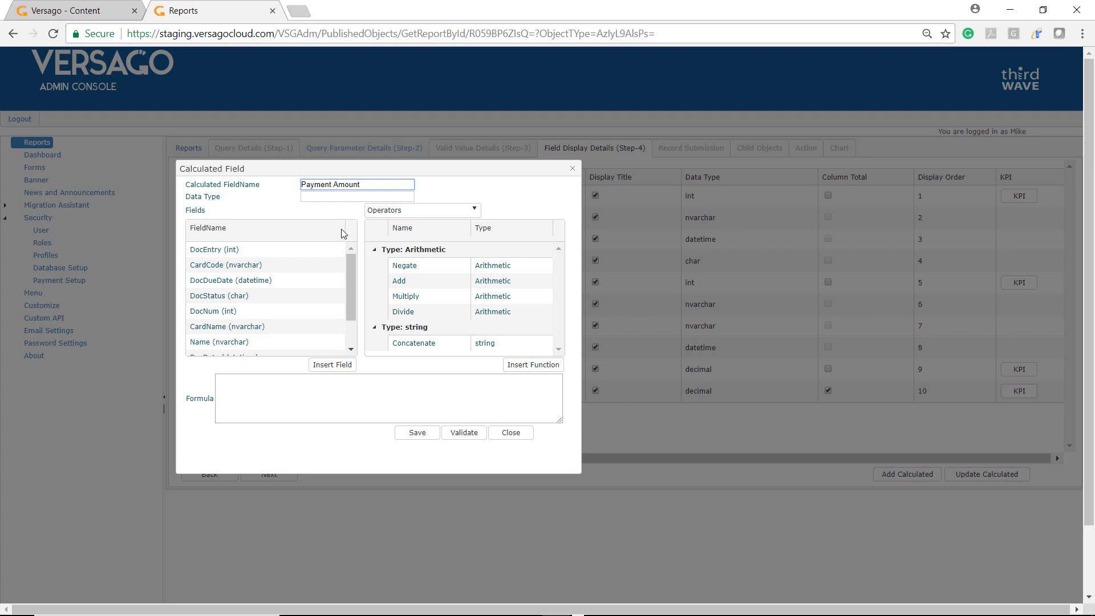
pyautogui.scroll(-1, 308, 320)
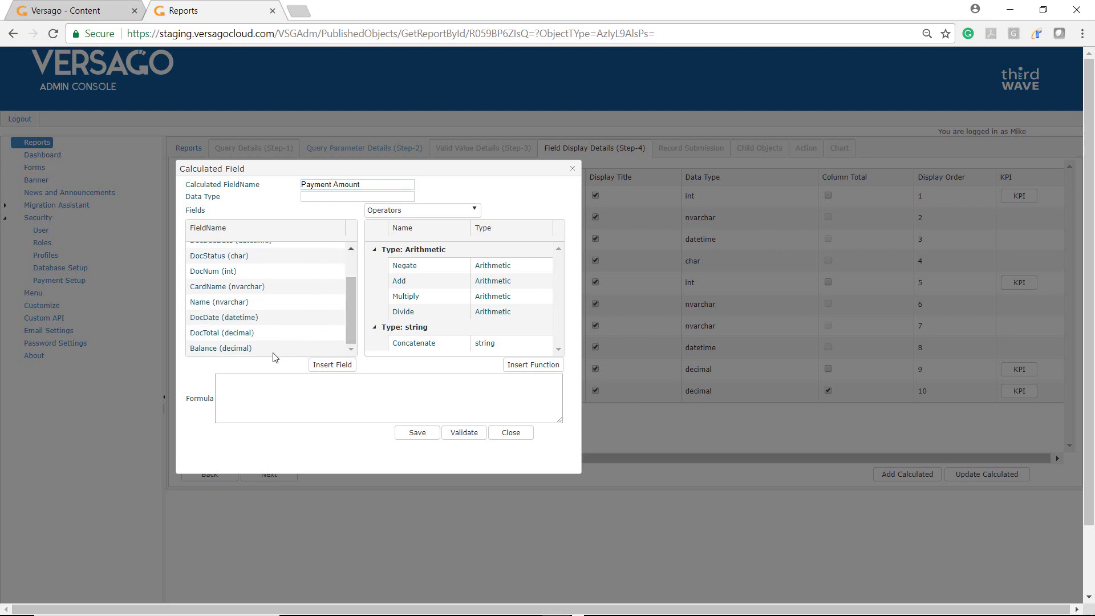
pyautogui.click(279, 349)
pyautogui.click(332, 369)
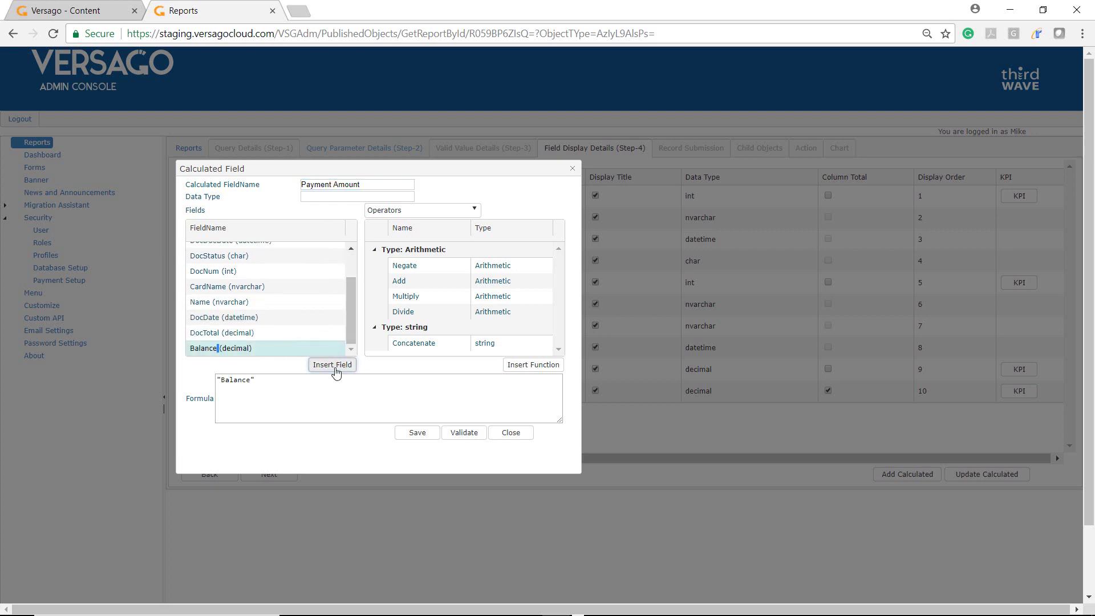
pyautogui.click(463, 432)
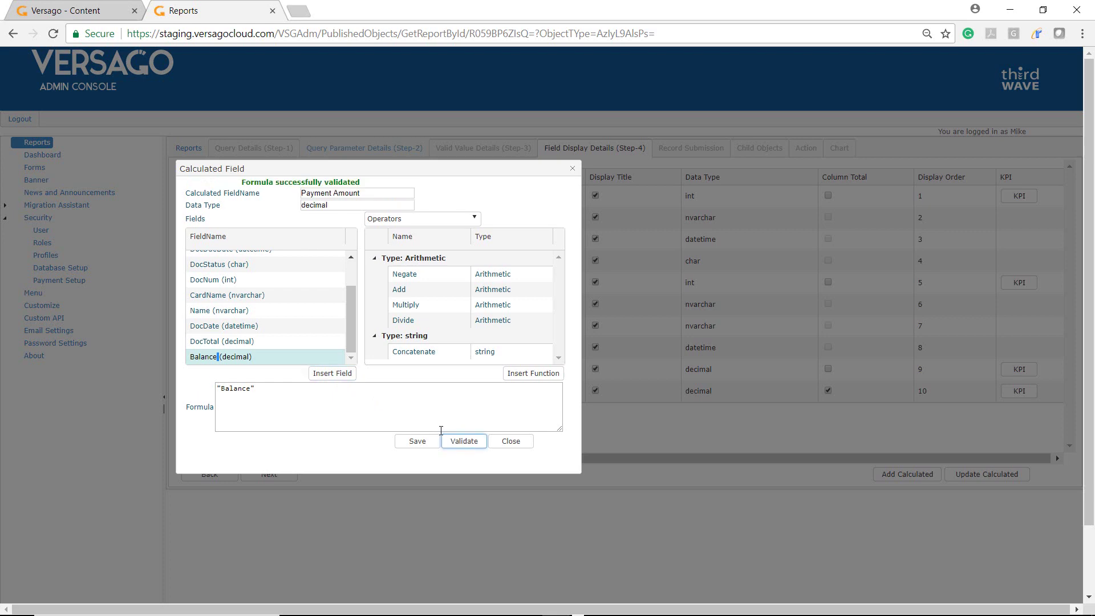
pyautogui.click(417, 441)
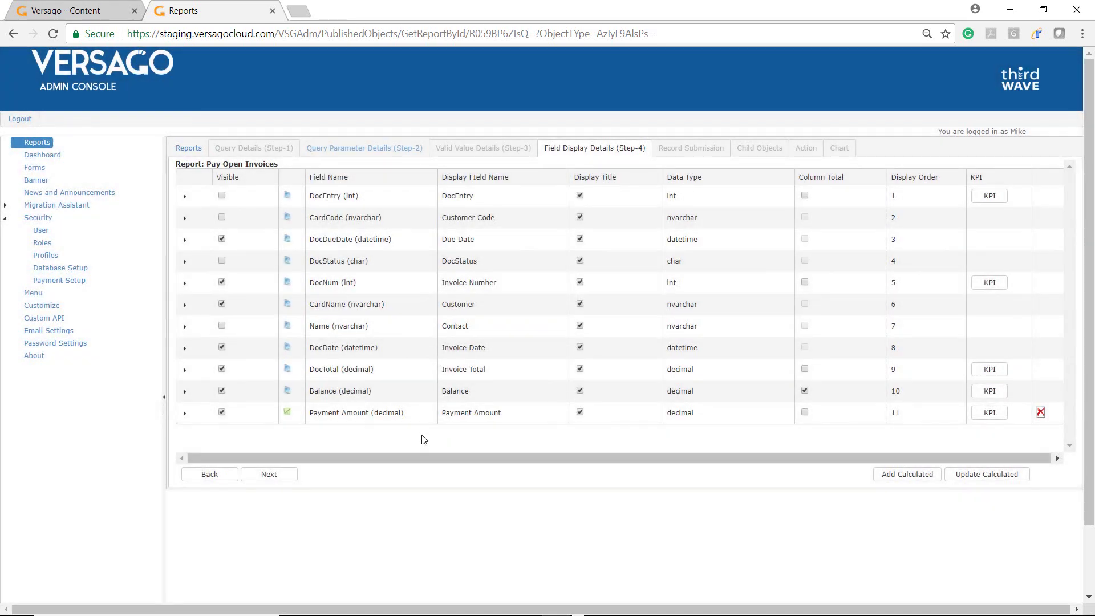
# Enable record submission and payment processing for Pay Open Invoices.
pyautogui.click(281, 478)
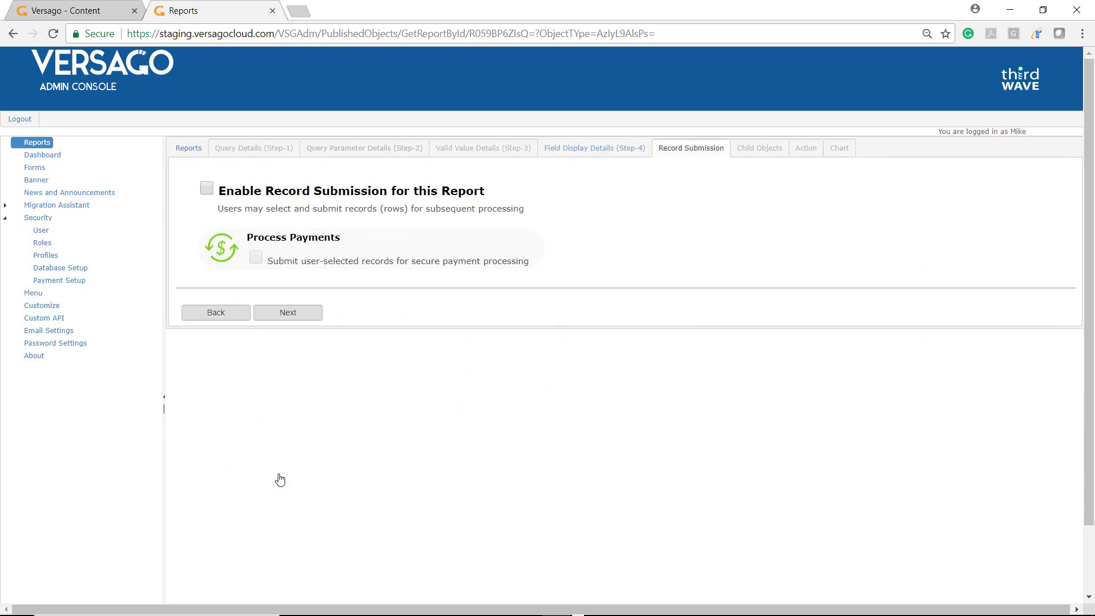
pyautogui.click(206, 189)
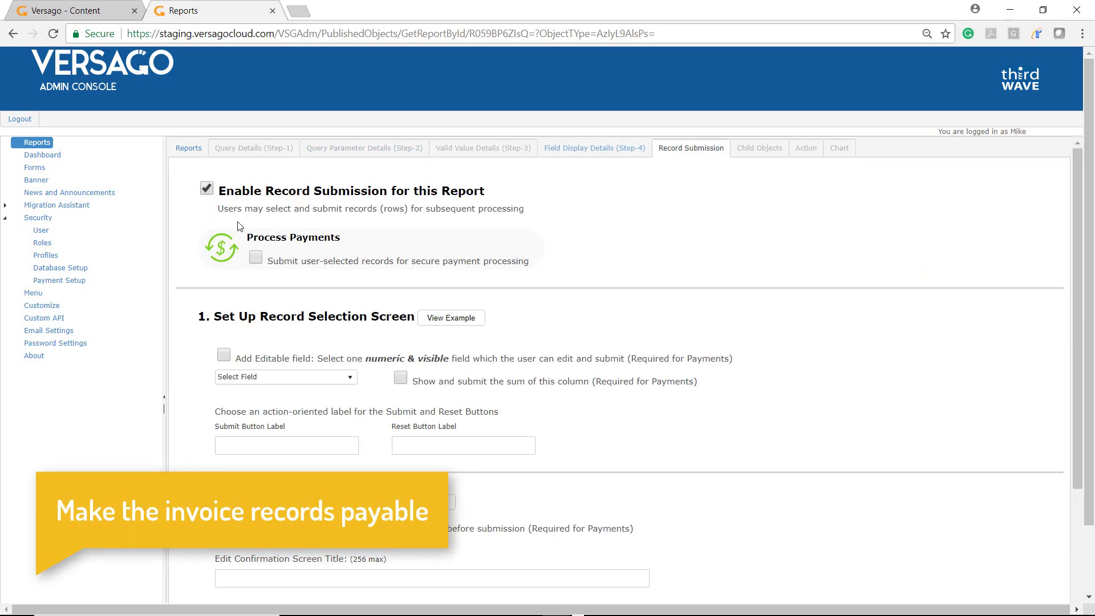
pyautogui.click(256, 258)
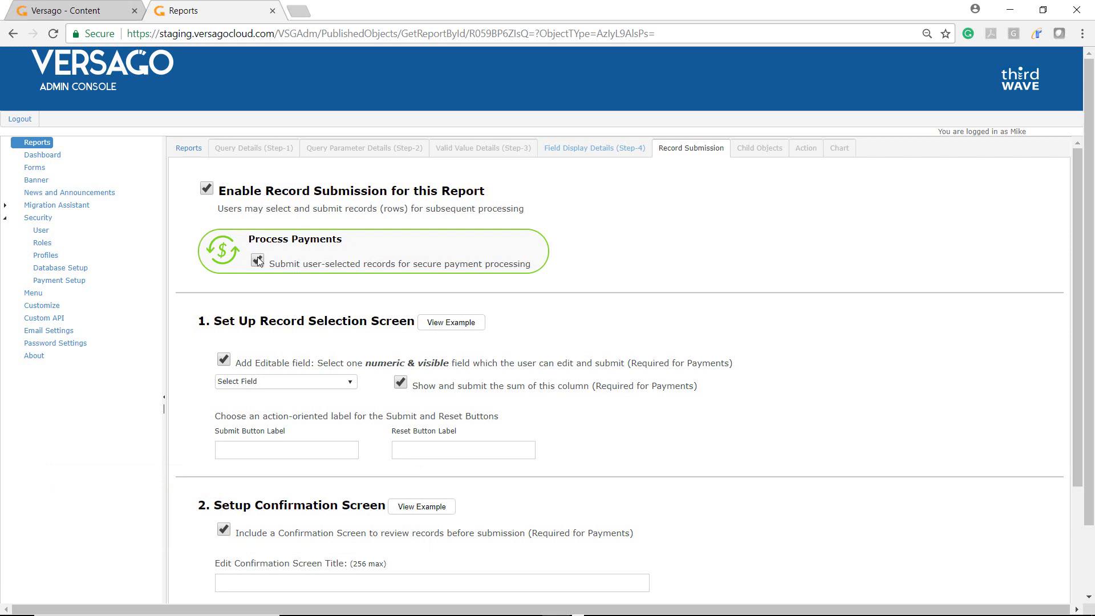
pyautogui.click(456, 325)
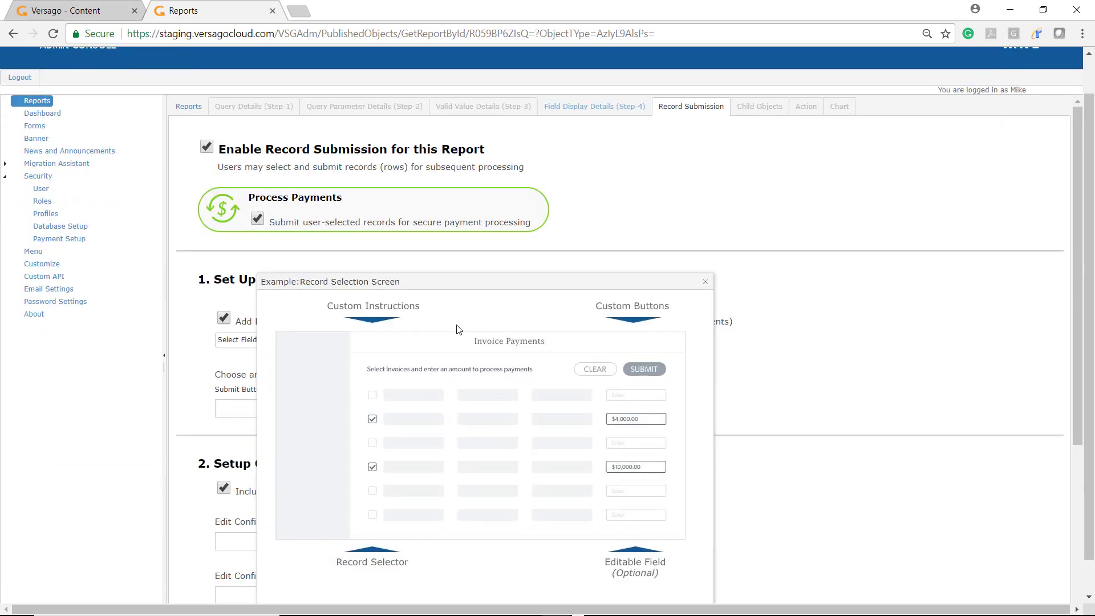
pyautogui.click(706, 283)
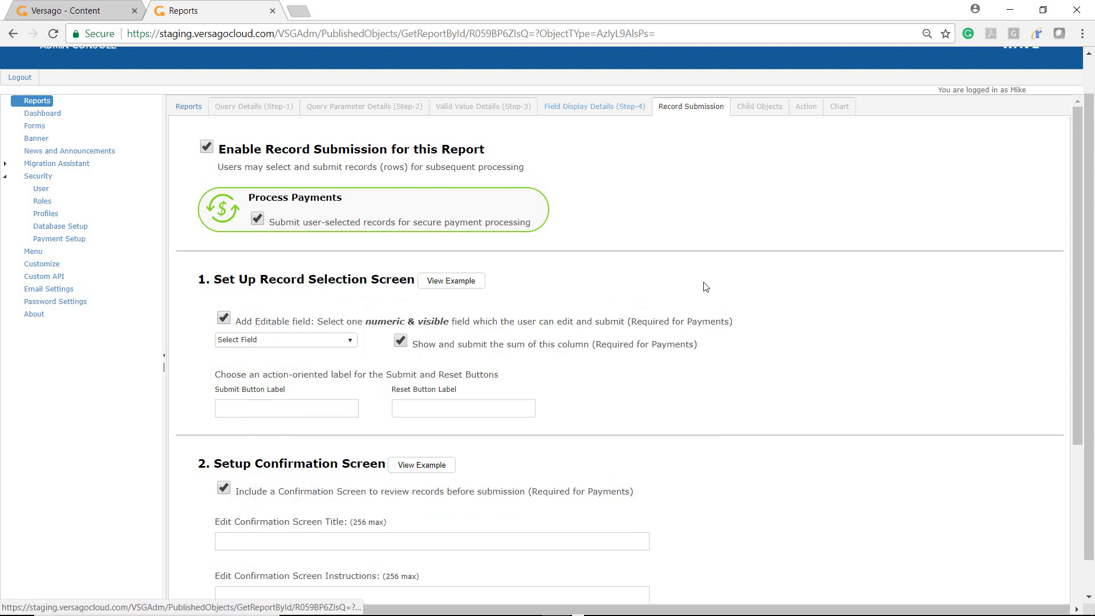
# Make Payment Amount the editable field and label the submit button 'Submit'.
pyautogui.click(332, 345)
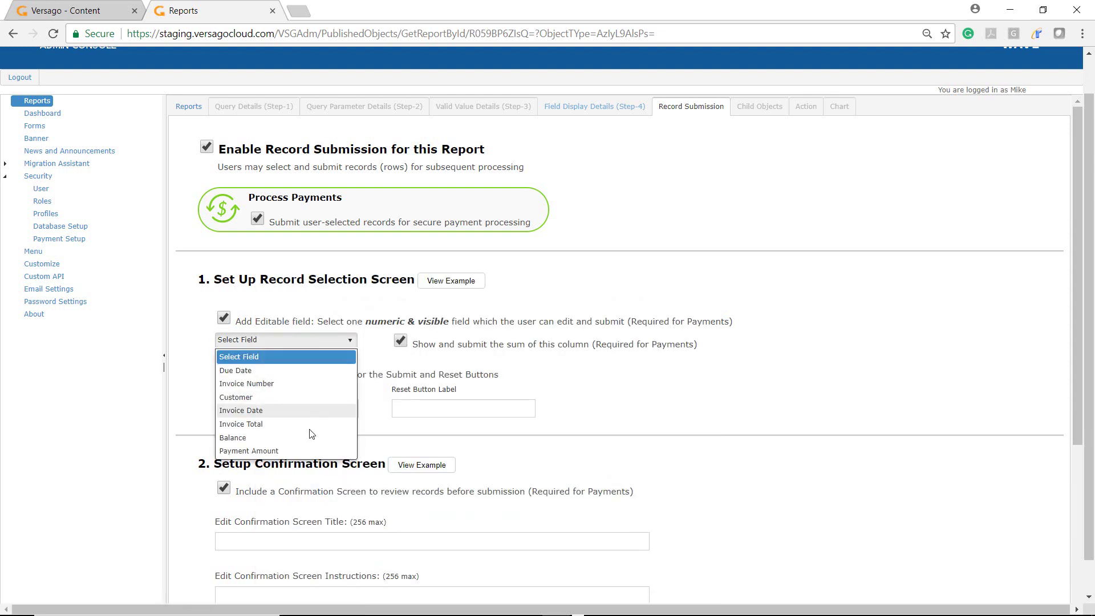
pyautogui.click(298, 451)
pyautogui.click(287, 408)
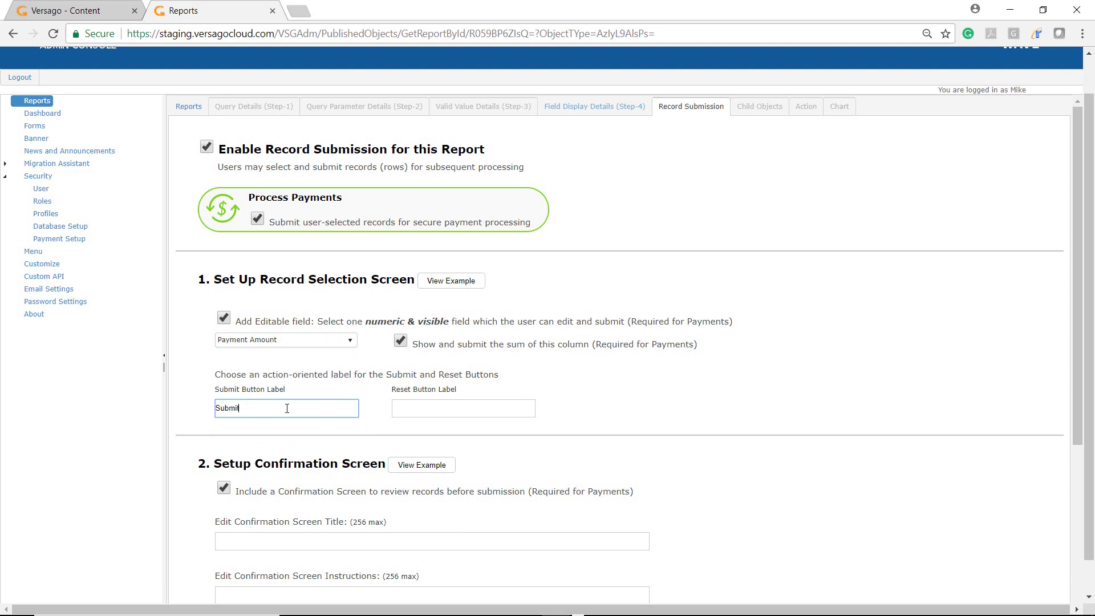
pyautogui.write('Submit')
pyautogui.press('Tab')
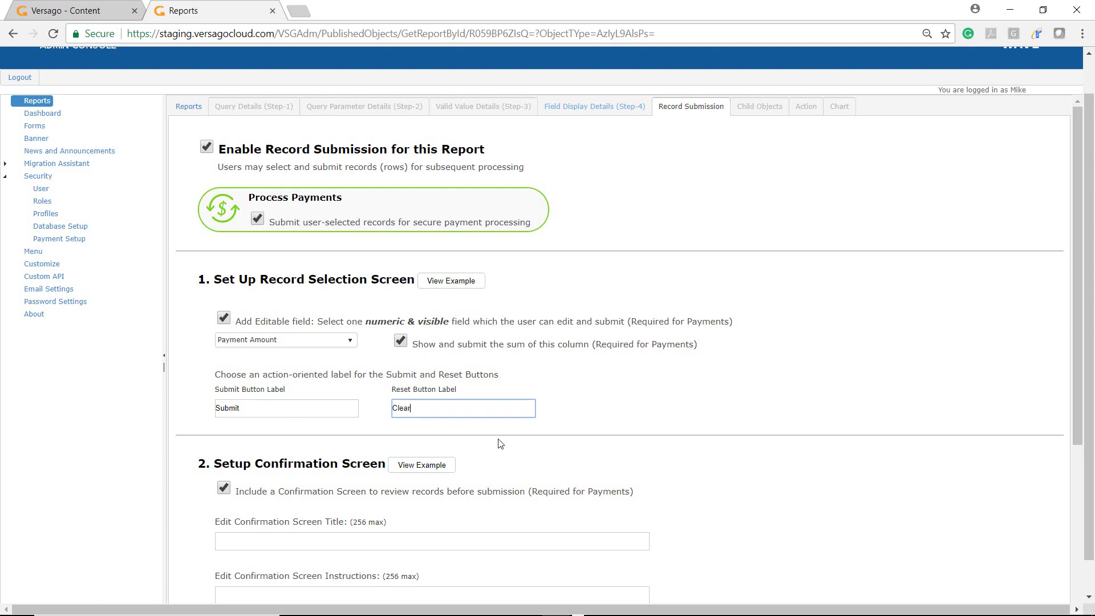
pyautogui.scroll(-3, 501, 444)
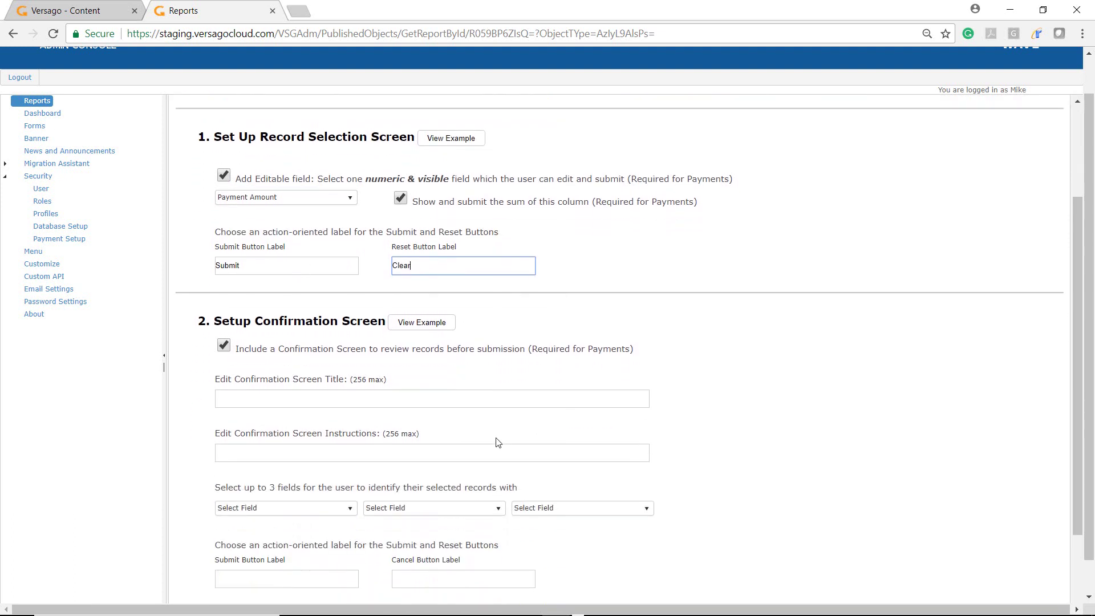
# Title the confirmation screen 'Enter Payment Information' with instructions to confirm payments and enter payment information.
pyautogui.click(417, 328)
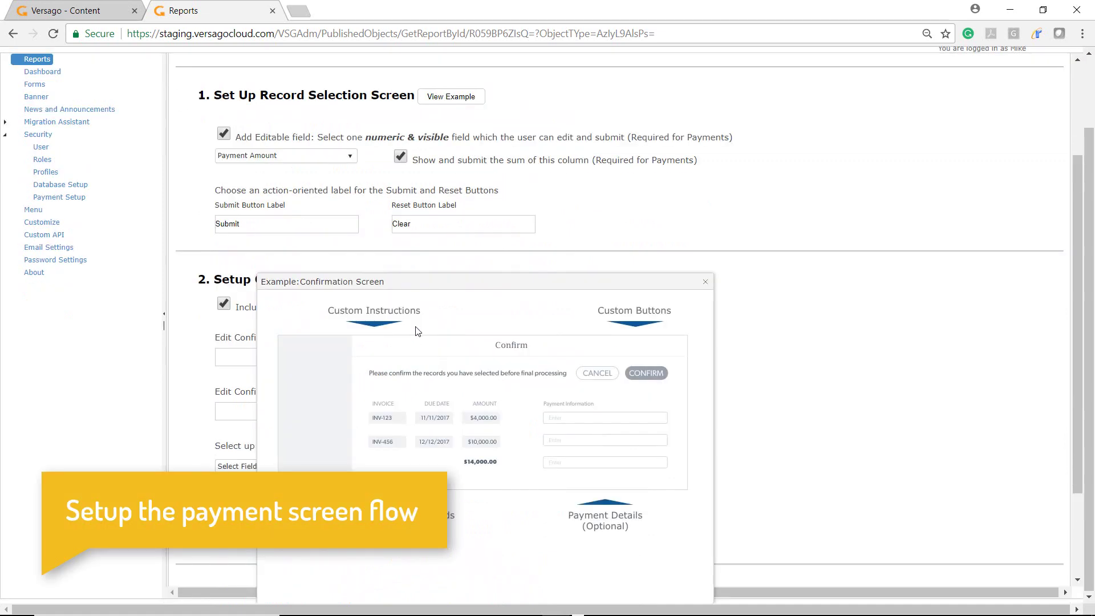
pyautogui.click(707, 285)
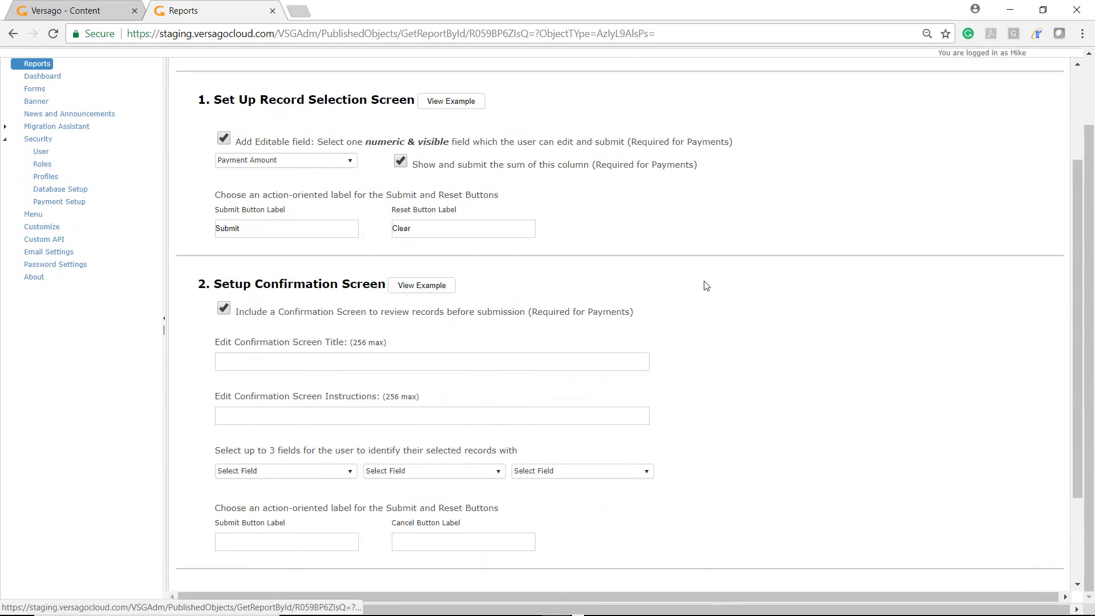
pyautogui.click(336, 363)
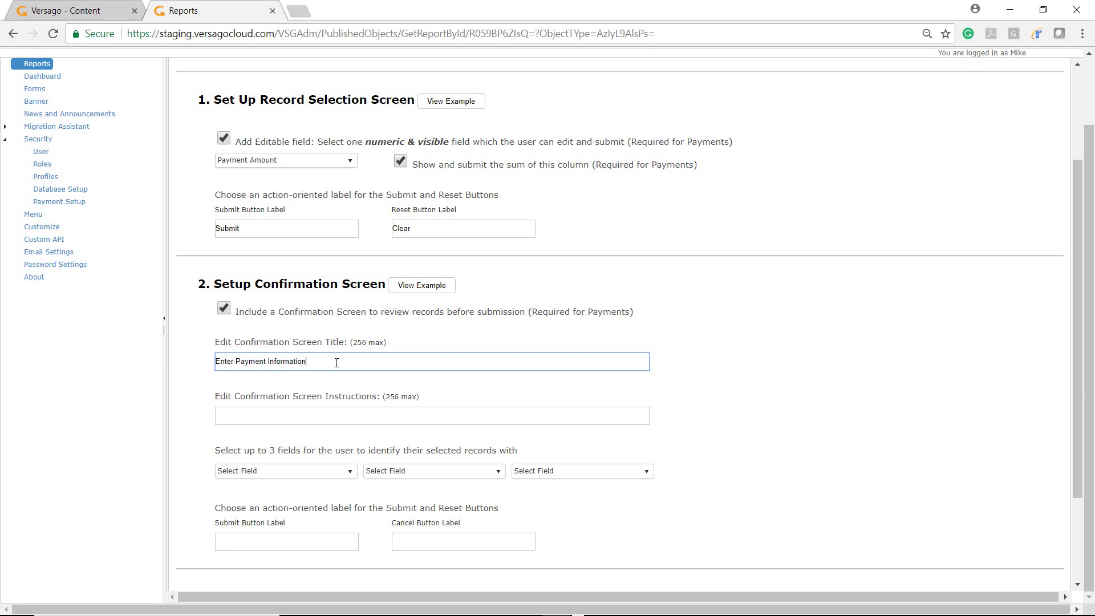
pyautogui.press('Tab')
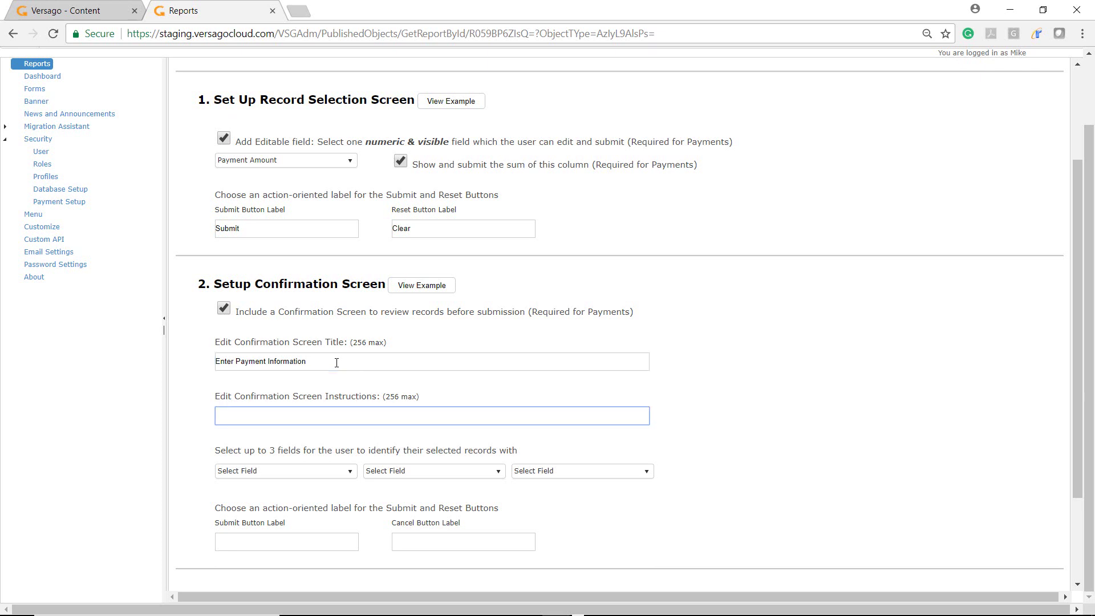
pyautogui.write('Confirm selected payments, select payment method,')
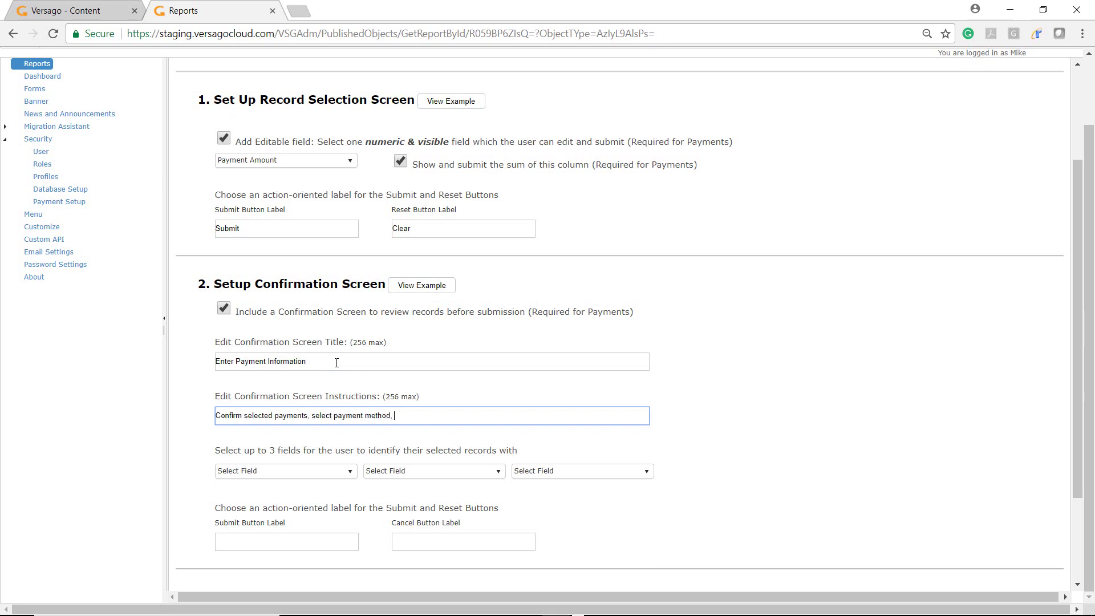
pyautogui.write(' and enter payment information')
# Set confirmation identifying fields to Invoice Number, Invoice Date and Balance, and fill the submit label.
pyautogui.click(311, 471)
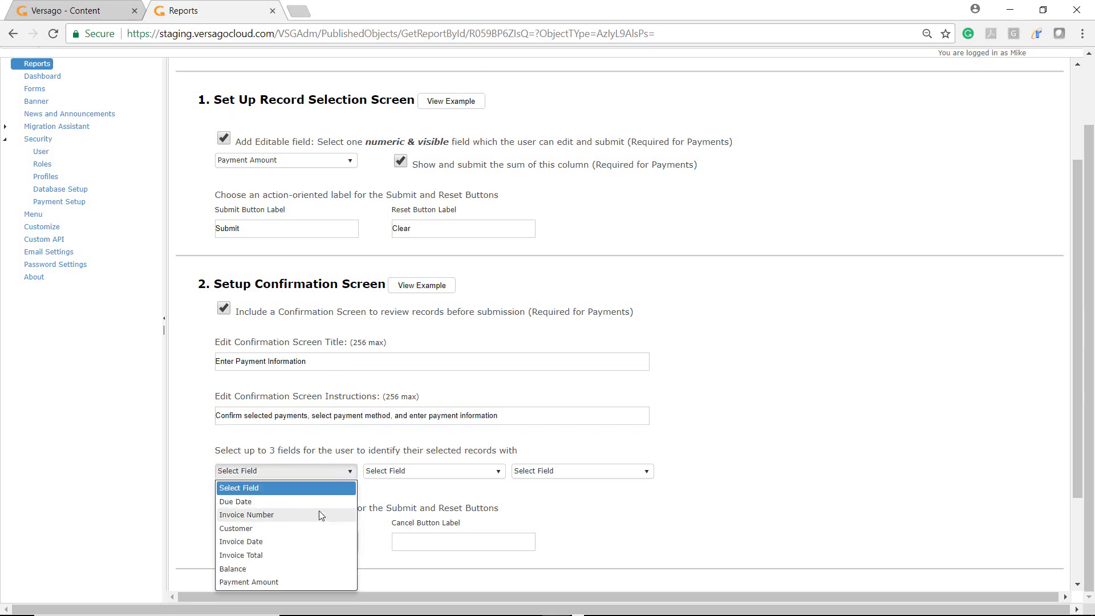
pyautogui.click(320, 516)
pyautogui.click(491, 471)
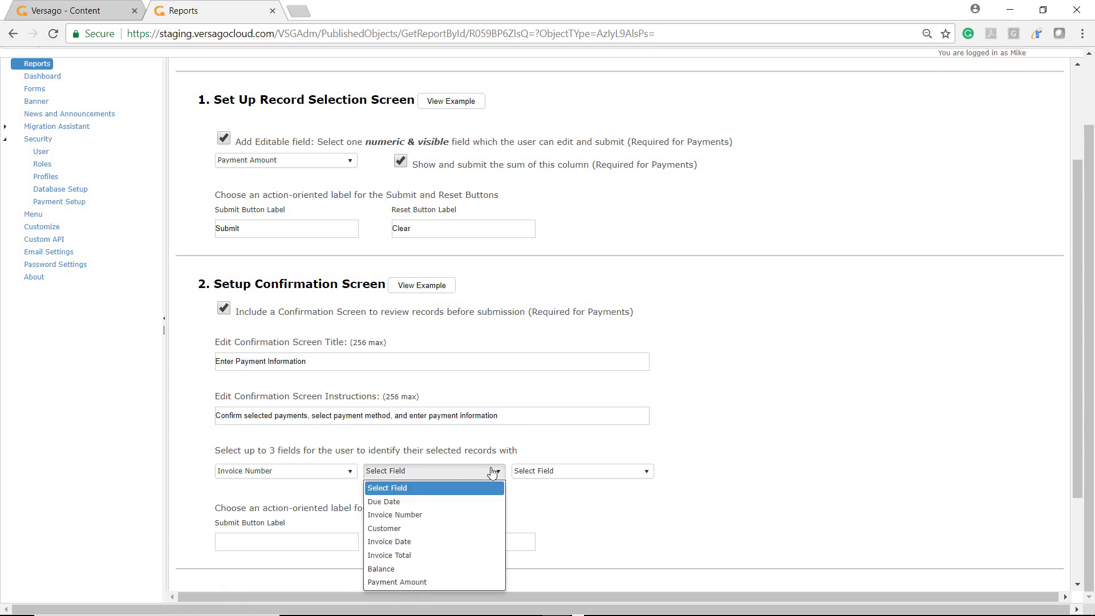
pyautogui.click(465, 542)
pyautogui.click(619, 473)
pyautogui.click(588, 565)
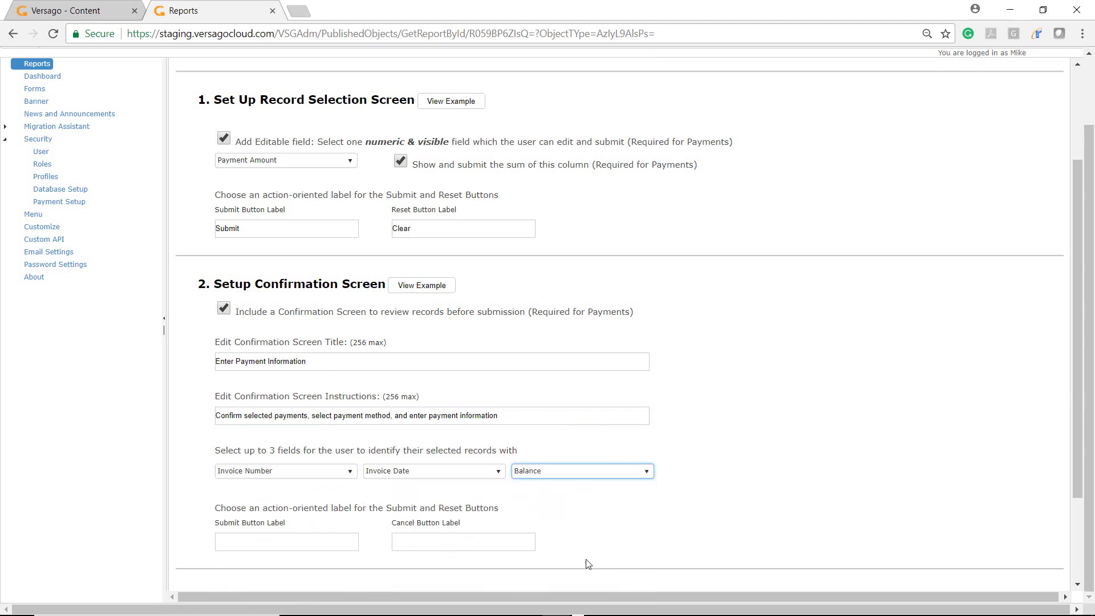
pyautogui.click(318, 542)
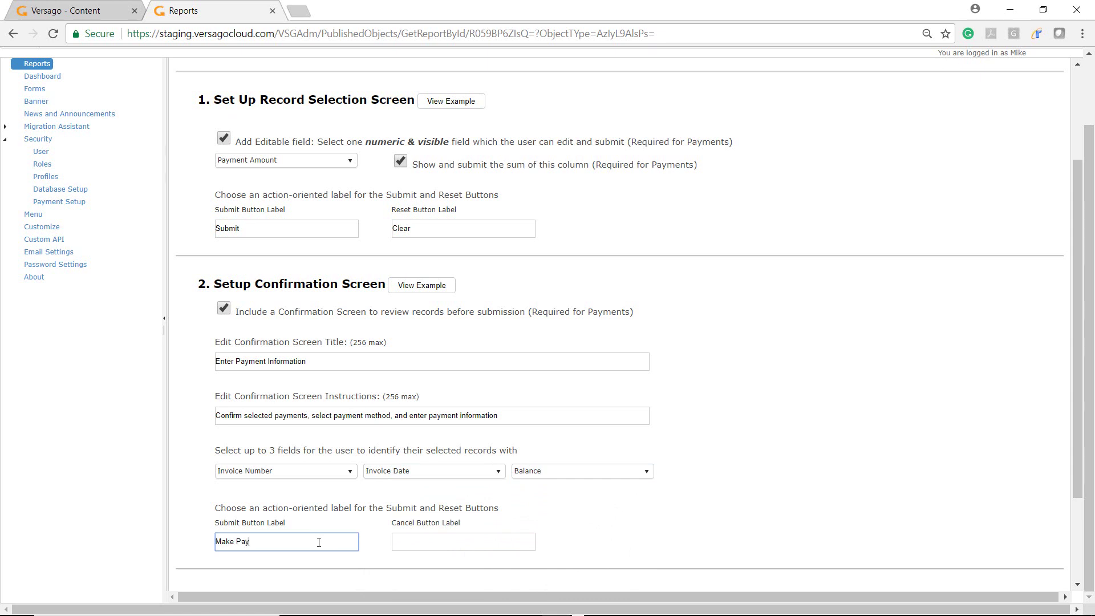
pyautogui.press('Tab')
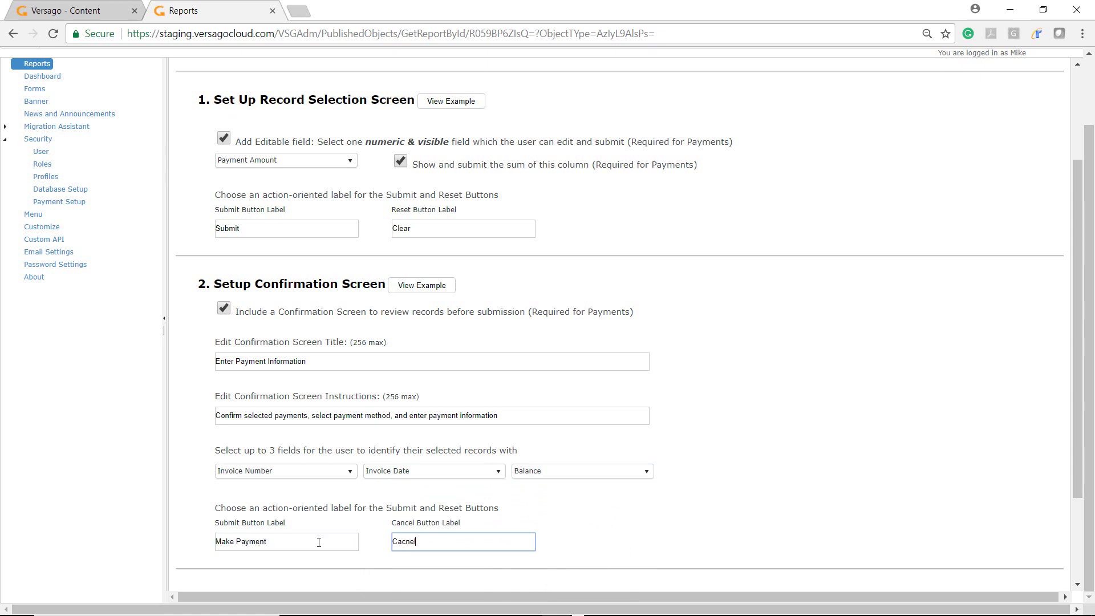
# Label the cancel button 'Cancel' and store submissions in TWBSSAPDEMO_VersagoData table MultiOpenInvoicePay.
pyautogui.write('Cancel')
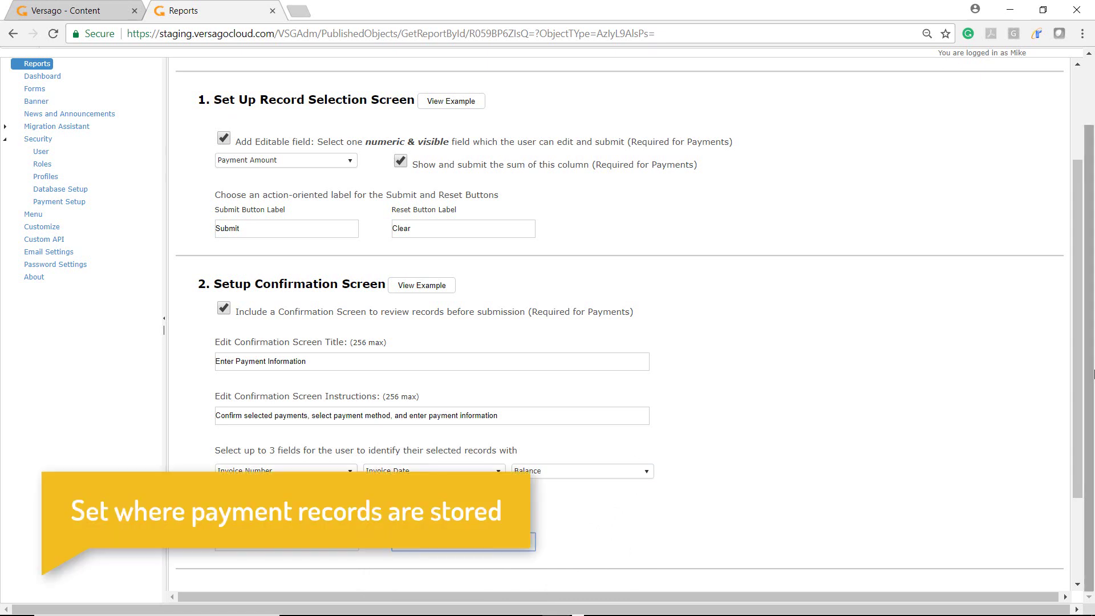
pyautogui.scroll(-2, 319, 543)
pyautogui.click(283, 523)
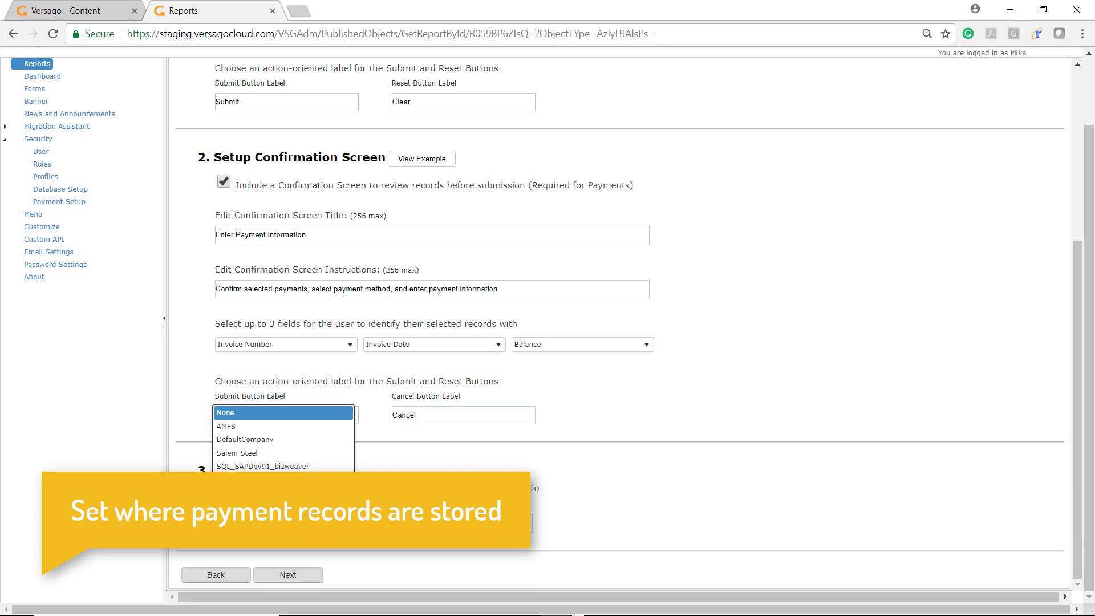
pyautogui.click(268, 436)
pyautogui.click(404, 526)
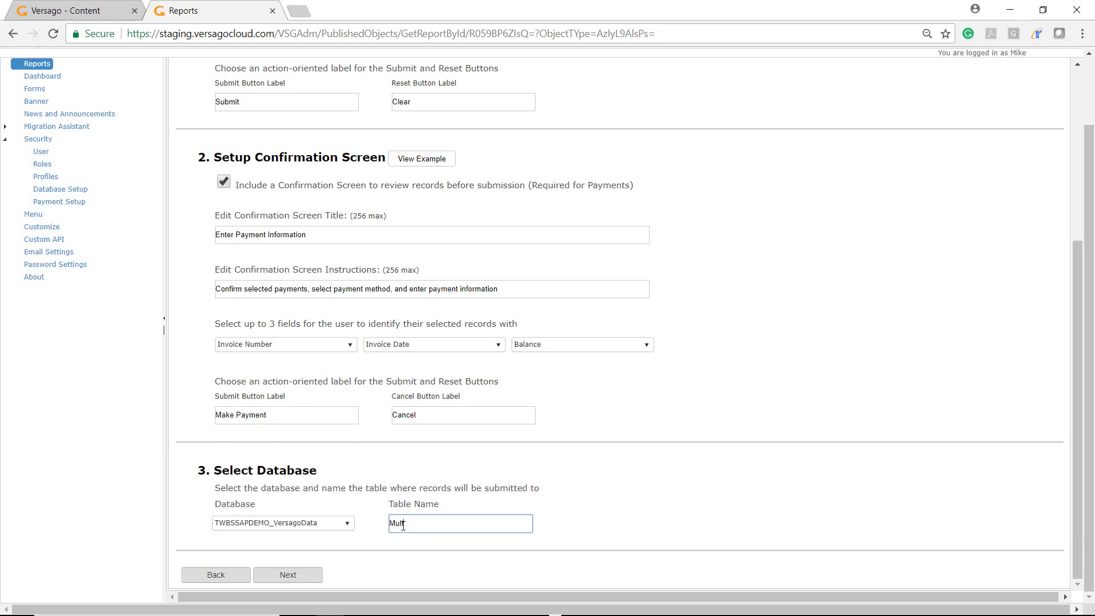
pyautogui.write('MultiOpenInvoicePay')
# Advance through the Child Objects, Actions and Chart steps and save the report definition.
pyautogui.click(300, 577)
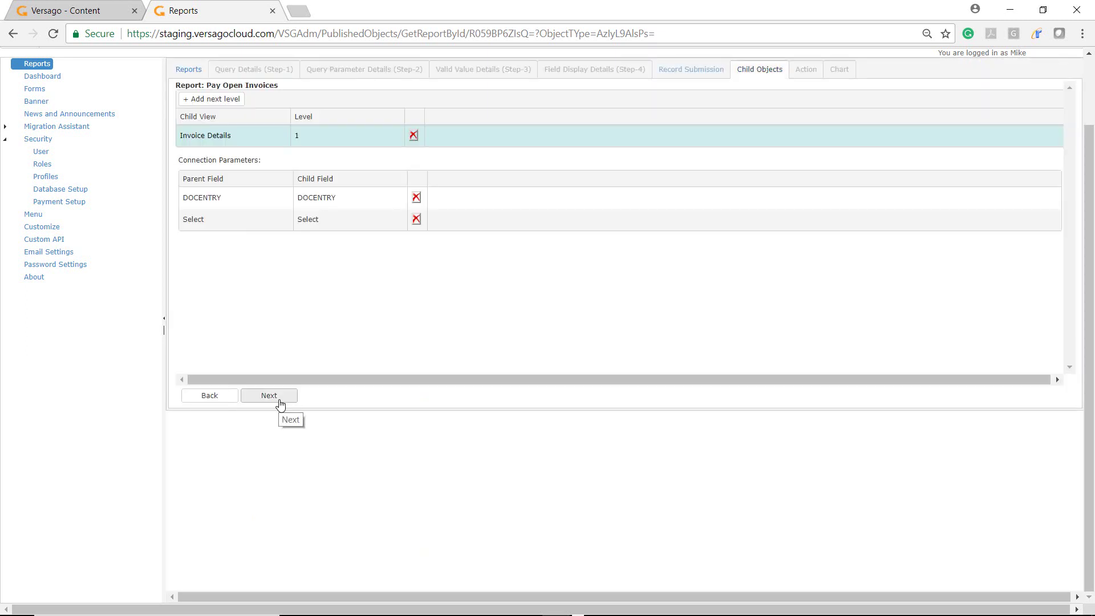
pyautogui.click(280, 401)
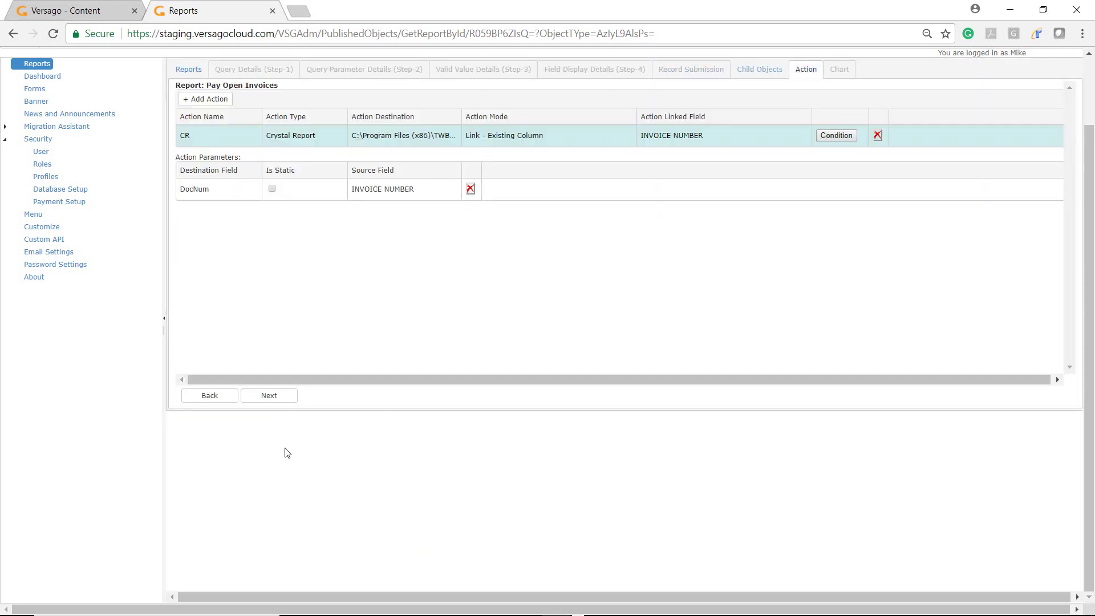
pyautogui.click(272, 395)
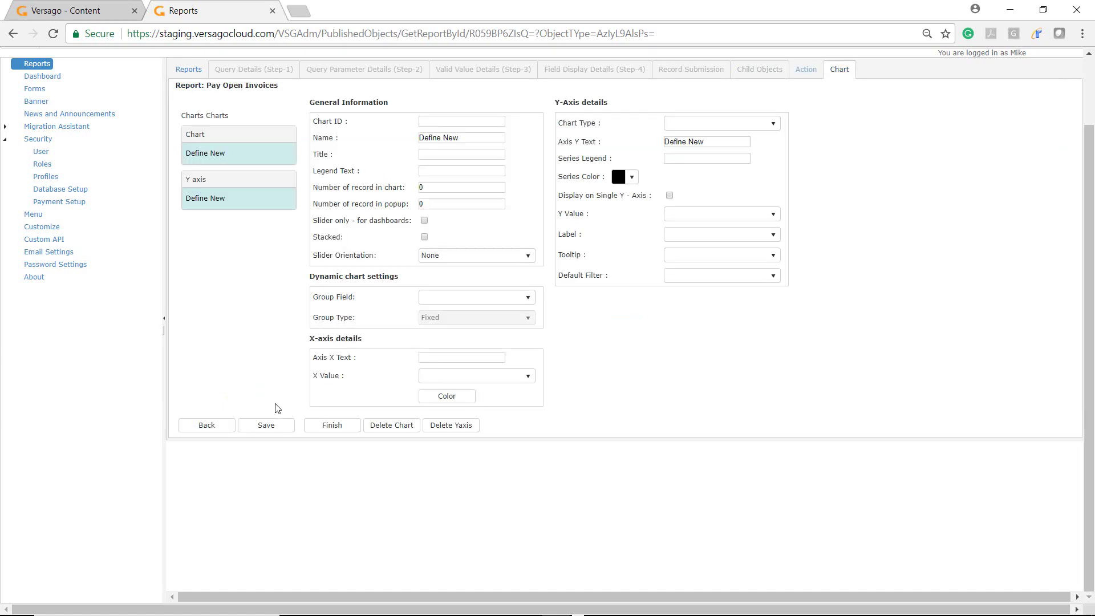
pyautogui.click(265, 425)
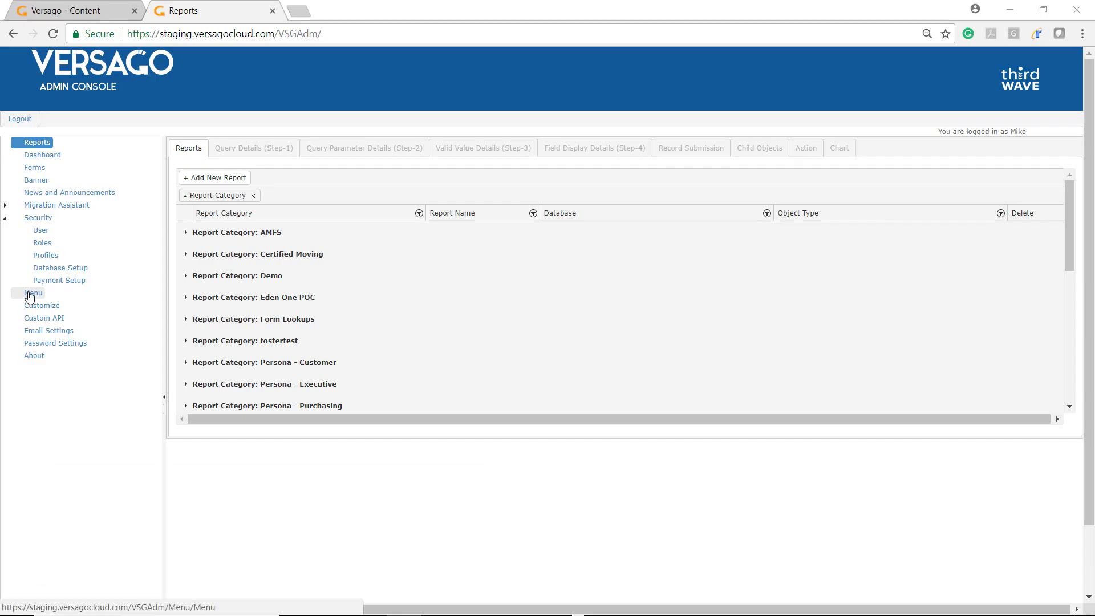
# In the Customer menu editor, list reports filtered to names containing 'pay'.
pyautogui.click(32, 292)
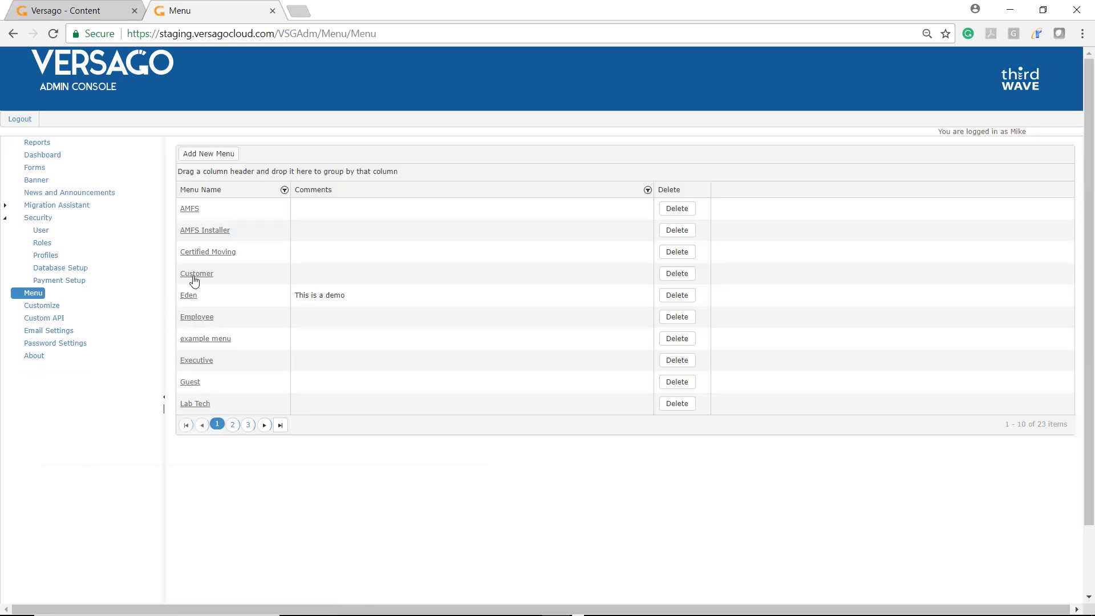
pyautogui.click(194, 278)
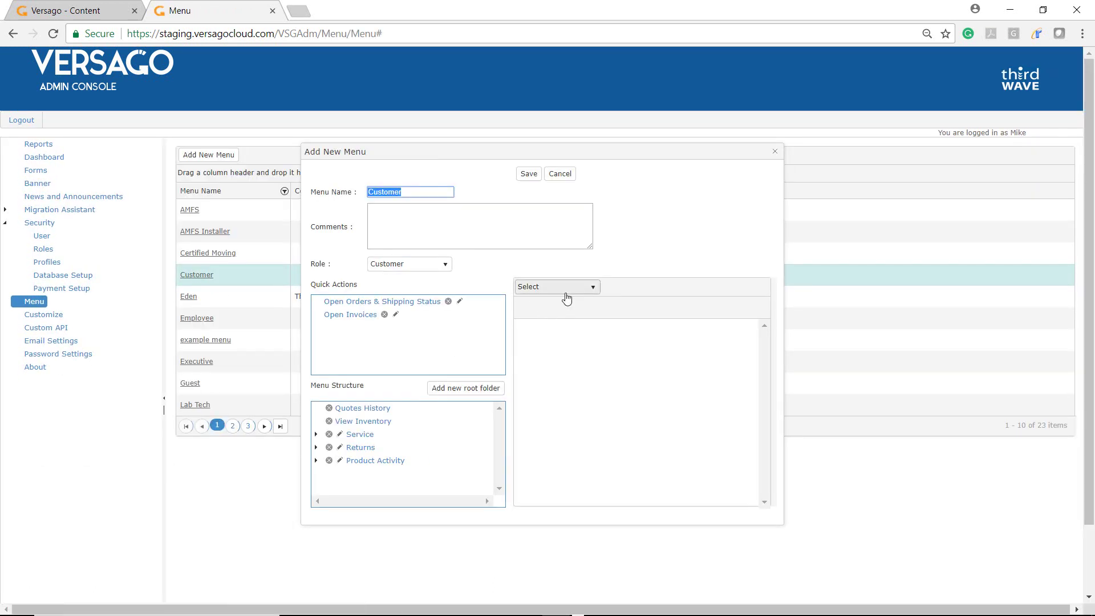
pyautogui.click(565, 291)
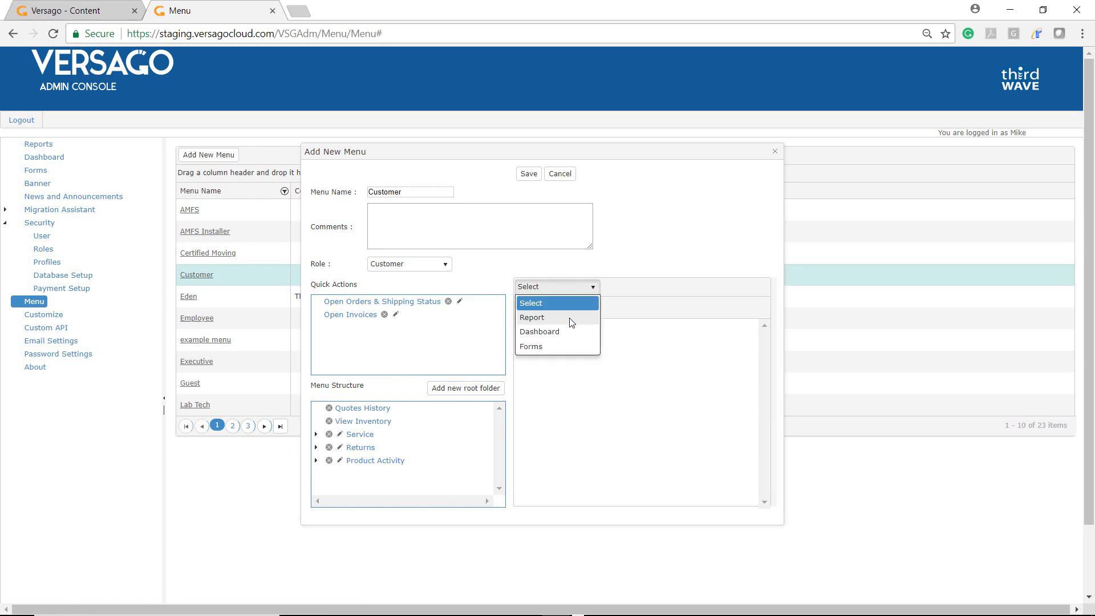
pyautogui.click(569, 317)
pyautogui.click(752, 306)
pyautogui.click(795, 335)
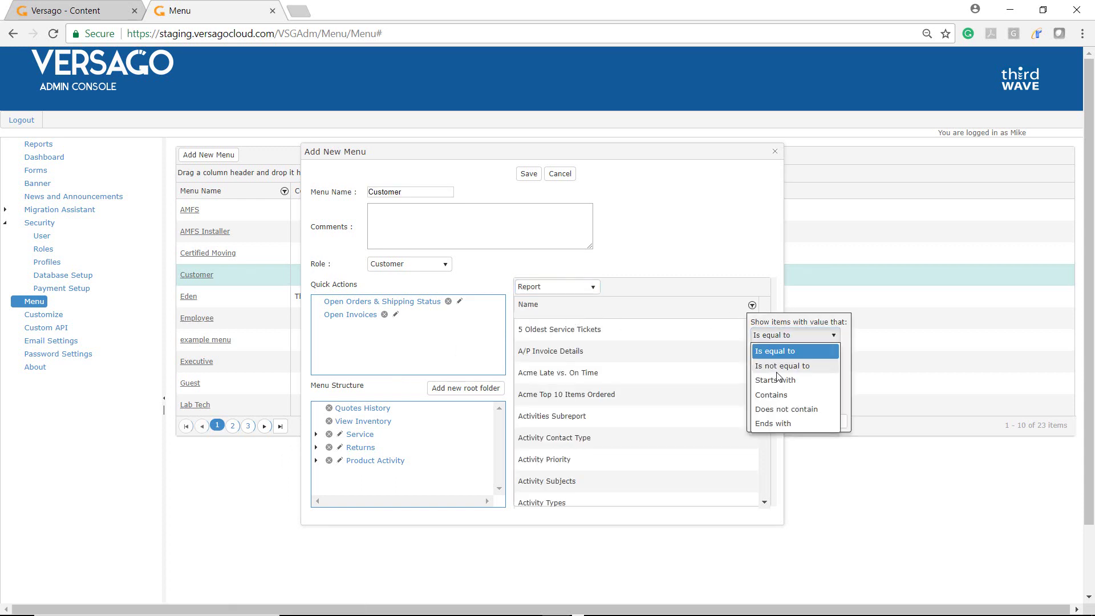
pyautogui.click(787, 395)
pyautogui.click(770, 351)
pyautogui.write('pay')
pyautogui.press('Return')
# Replace the Open Invoices quick action with Pay Open Invoices and save the Customer menu.
pyautogui.moveTo(770, 356); pyautogui.dragTo(768, 433)
pyautogui.moveTo(560, 417); pyautogui.dragTo(396, 350)
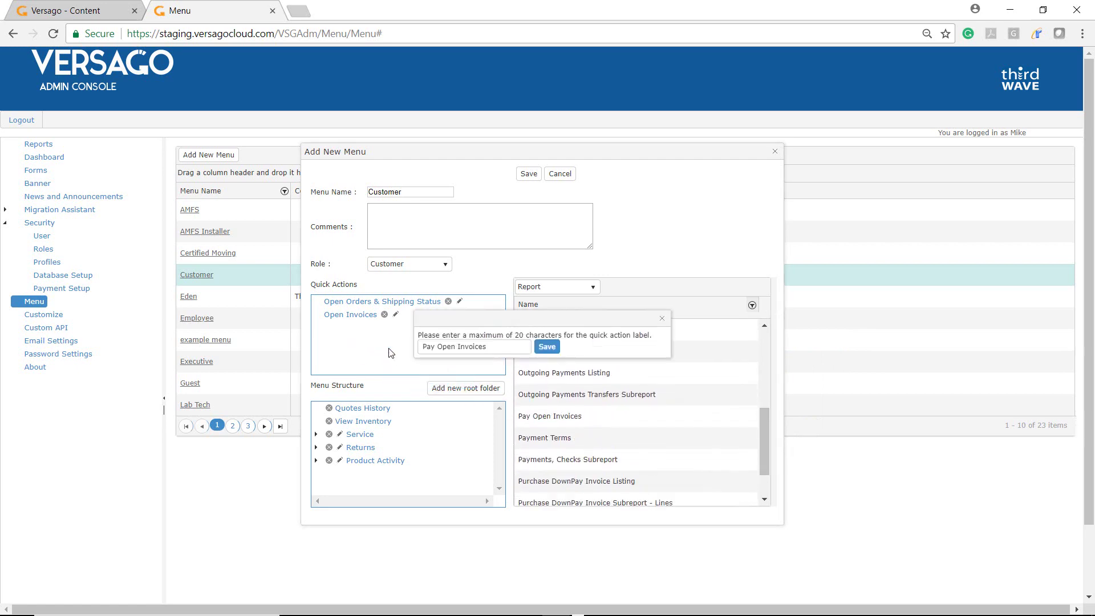
pyautogui.click(545, 347)
pyautogui.click(384, 315)
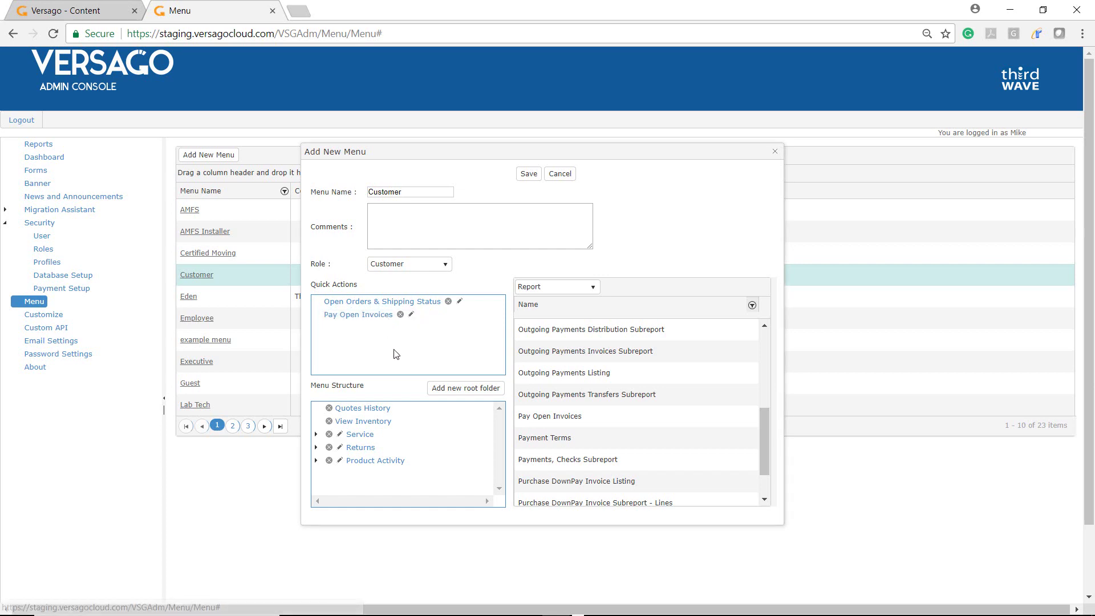
pyautogui.click(528, 174)
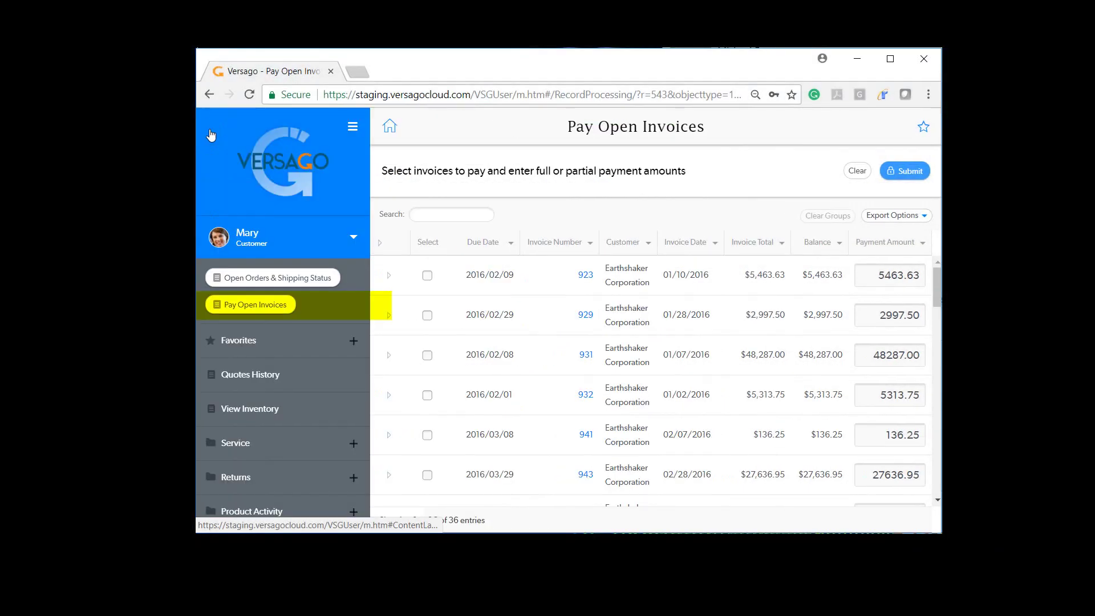
# Open Pay Open Invoices in the portal and select invoices 923, 931 and 941.
pyautogui.click(237, 305)
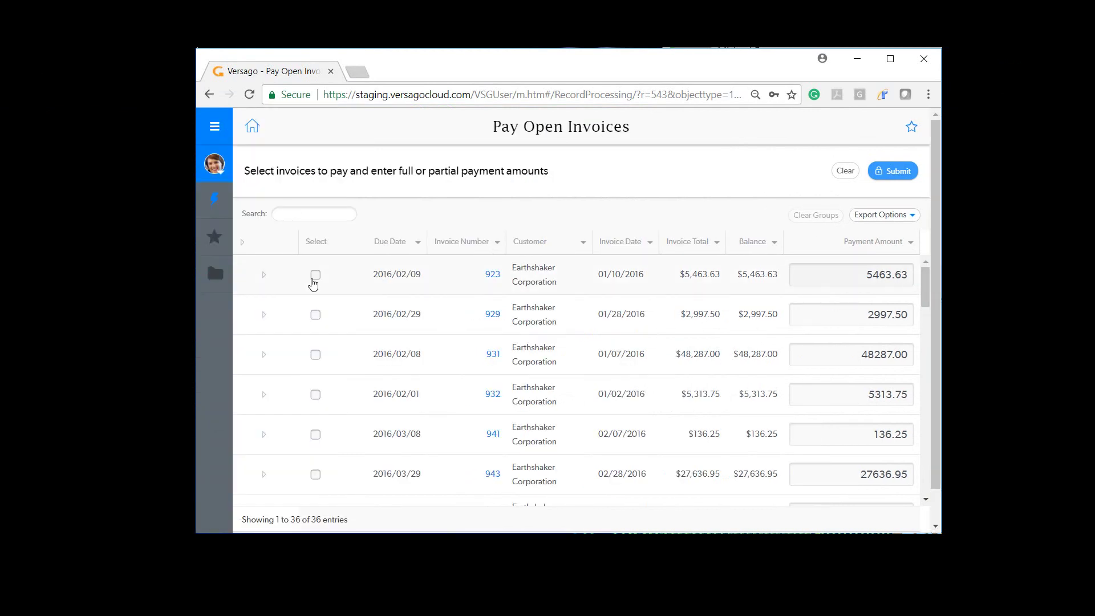
pyautogui.click(314, 276)
pyautogui.click(316, 355)
pyautogui.click(316, 434)
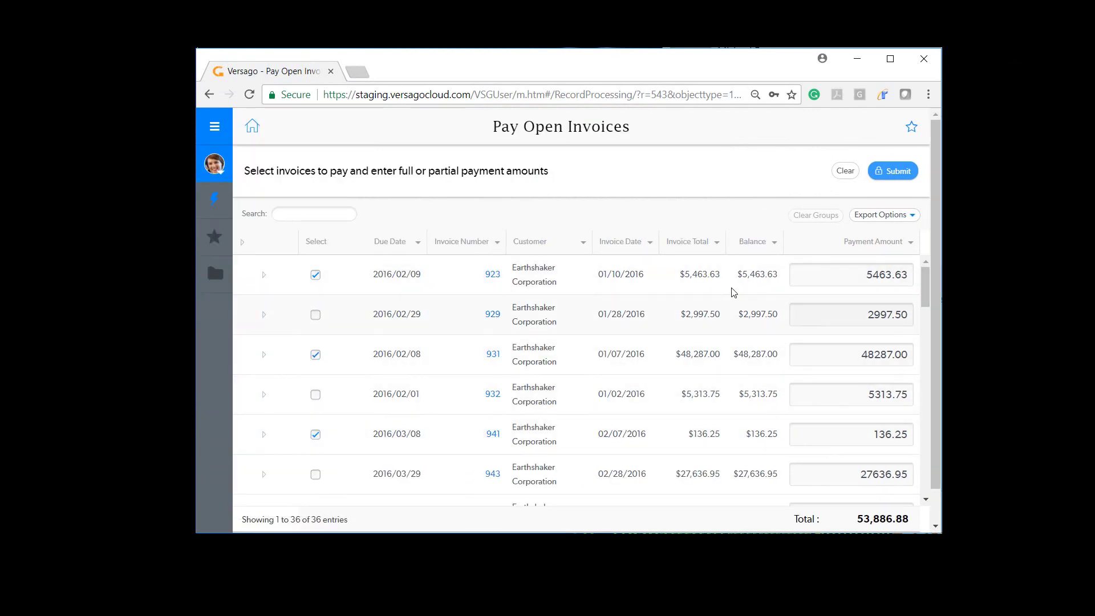
# Set each selected invoice's Payment Amount to 1 and submit the payments.
pyautogui.click(879, 277)
pyautogui.write('1')
pyautogui.press('Tab')
pyautogui.press('Tab')
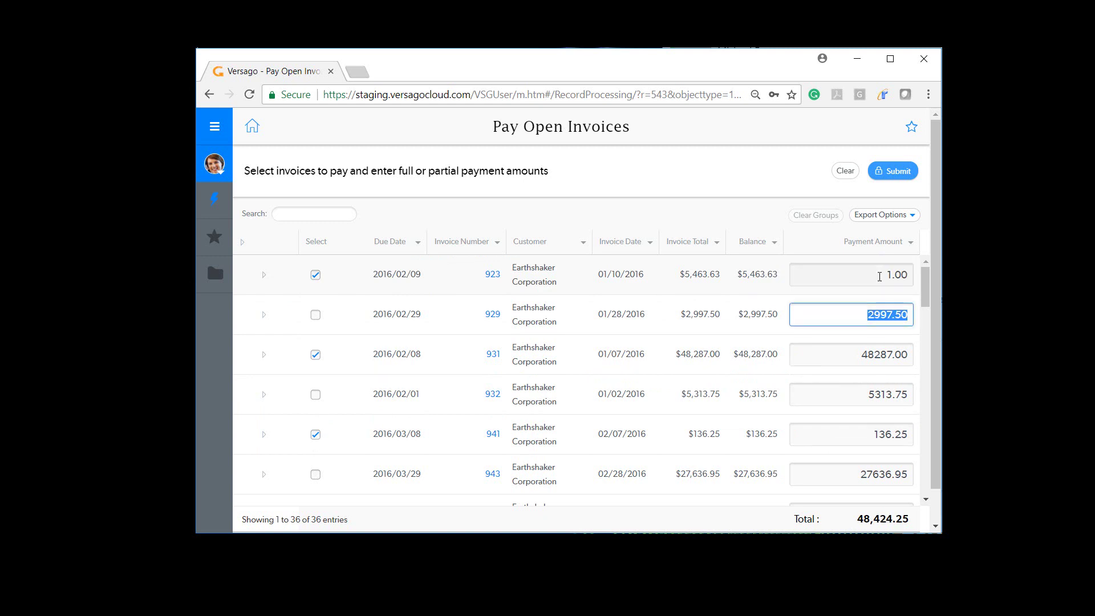
pyautogui.write('1')
pyautogui.press('Tab')
pyautogui.press('Tab')
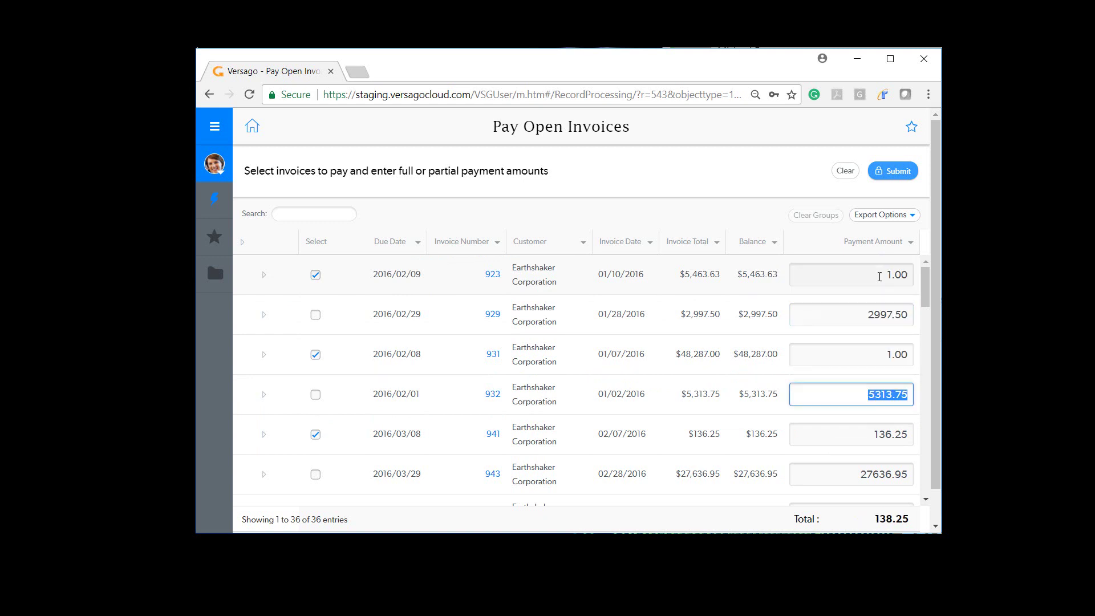
pyautogui.write('1')
pyautogui.press('Tab')
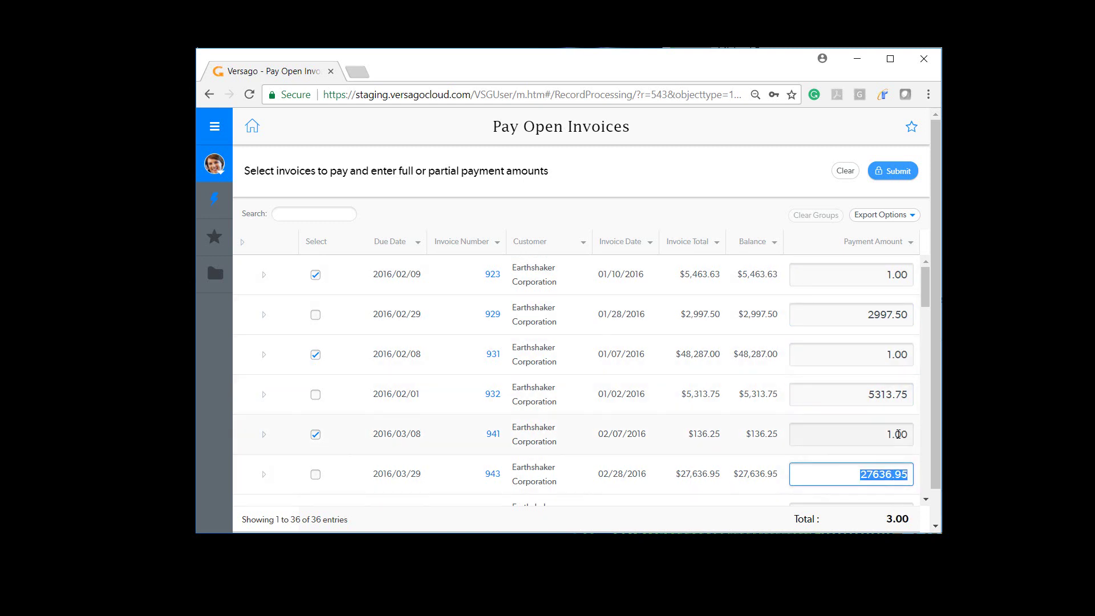
pyautogui.click(888, 175)
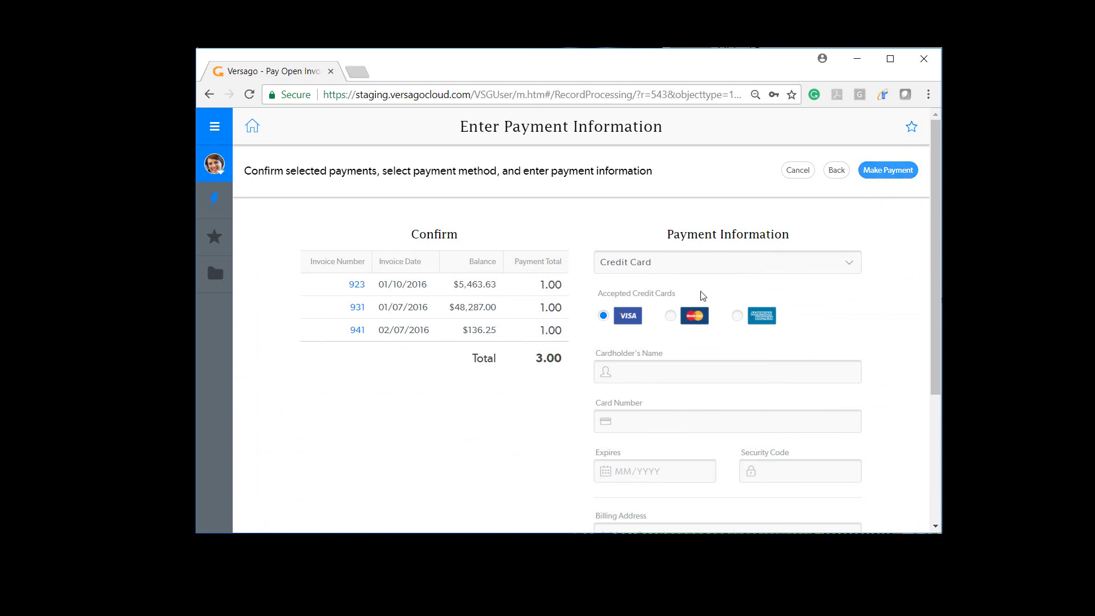
# Pay by Credit Card, entering the cardholder's name, card number, expiry date and security code.
pyautogui.click(848, 267)
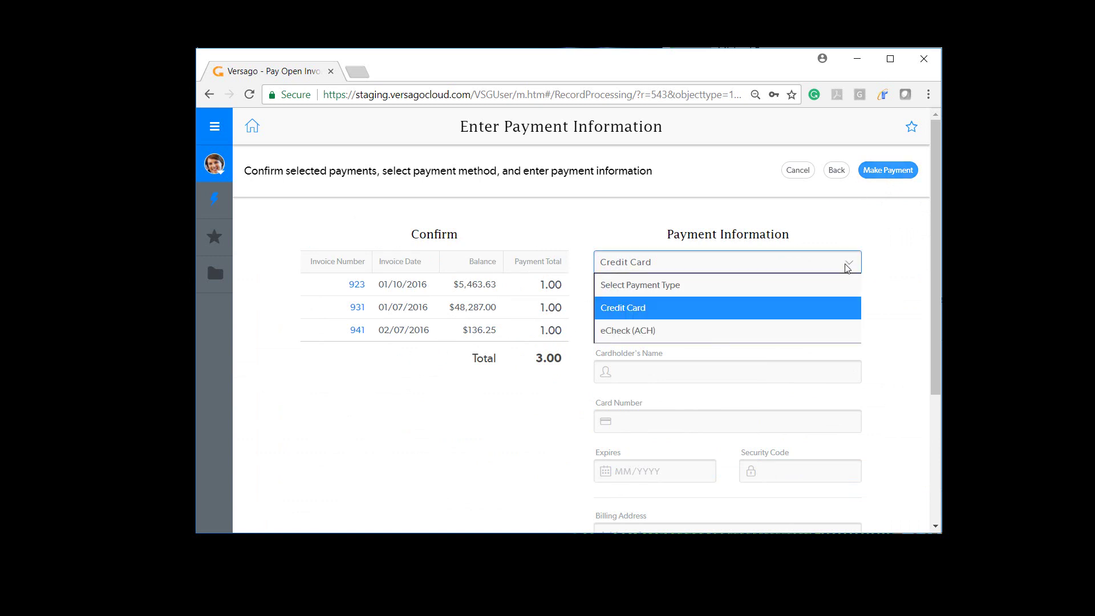
pyautogui.click(621, 331)
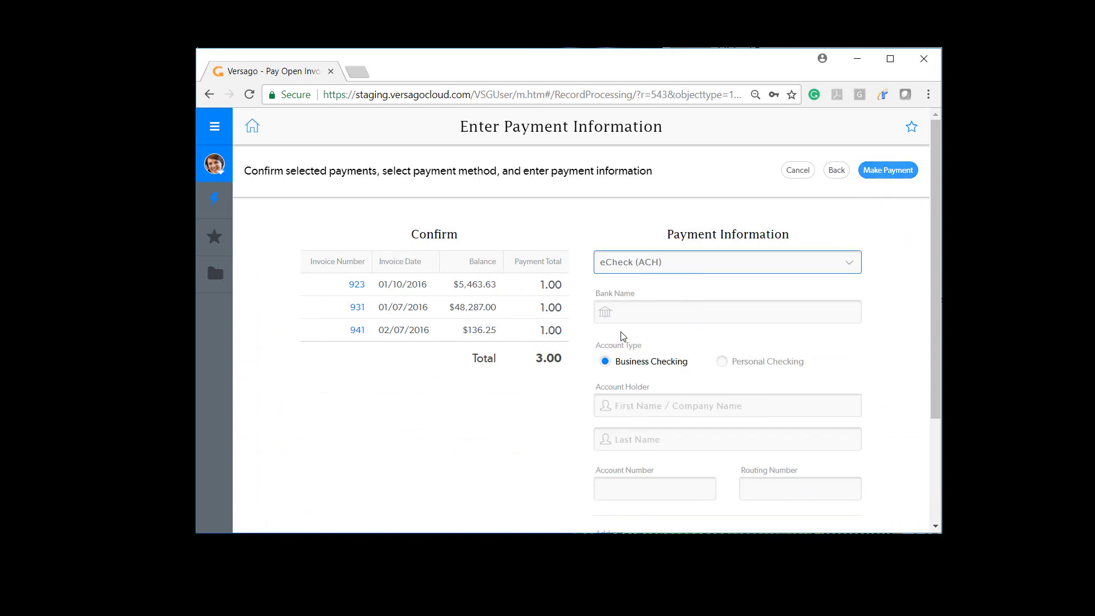
pyautogui.click(849, 265)
pyautogui.click(652, 309)
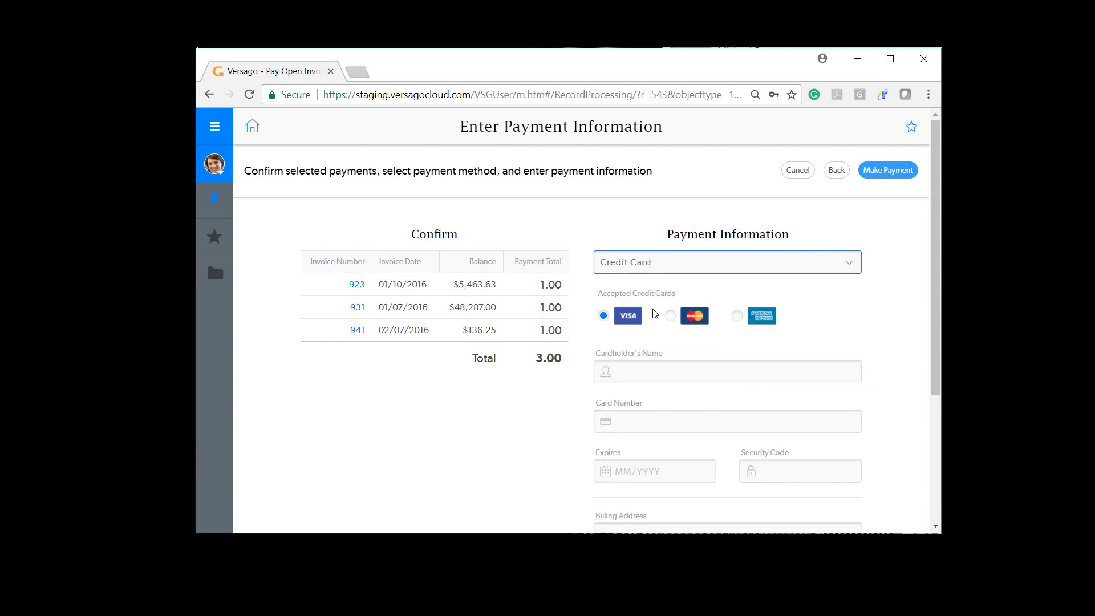
pyautogui.click(645, 376)
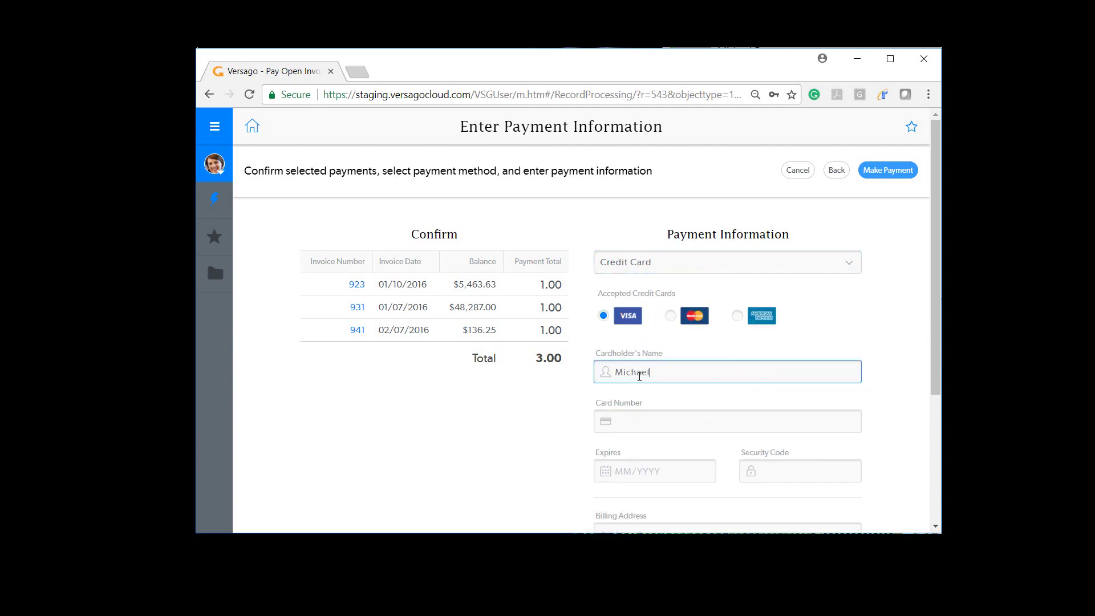
pyautogui.press('Tab')
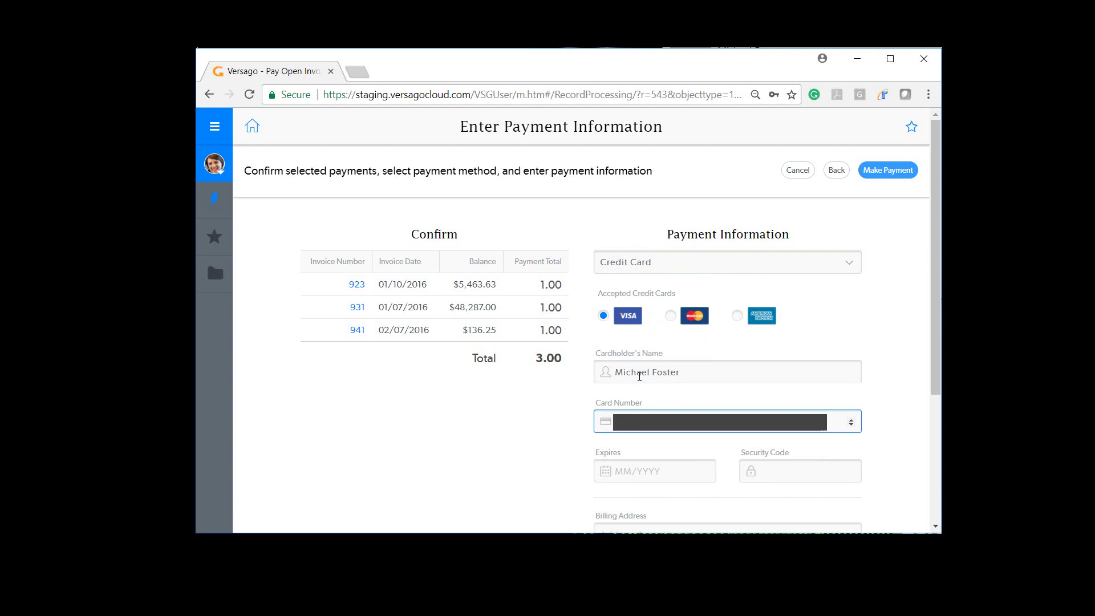
pyautogui.press('Tab')
pyautogui.write('12/2020')
pyautogui.press('Tab')
pyautogui.write('1234')
# Fill in the billing street, city, state, zip code and country, then proceed to confirmation.
pyautogui.press('Tab')
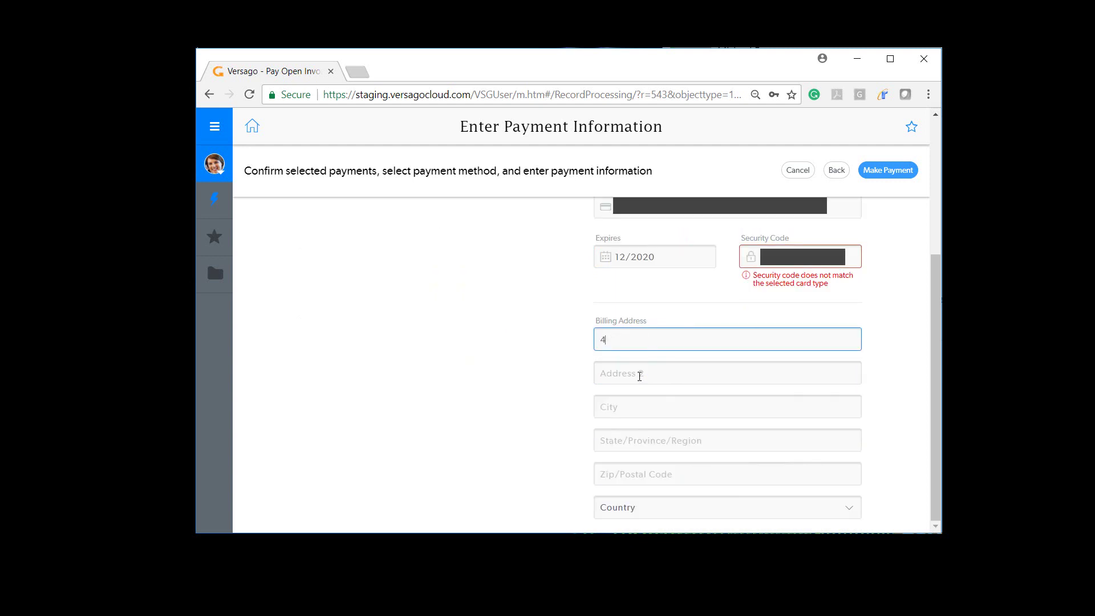
pyautogui.press('Tab')
pyautogui.press('Tab')
pyautogui.write('Kinnelon')
pyautogui.press('Tab')
pyautogui.write('NJ')
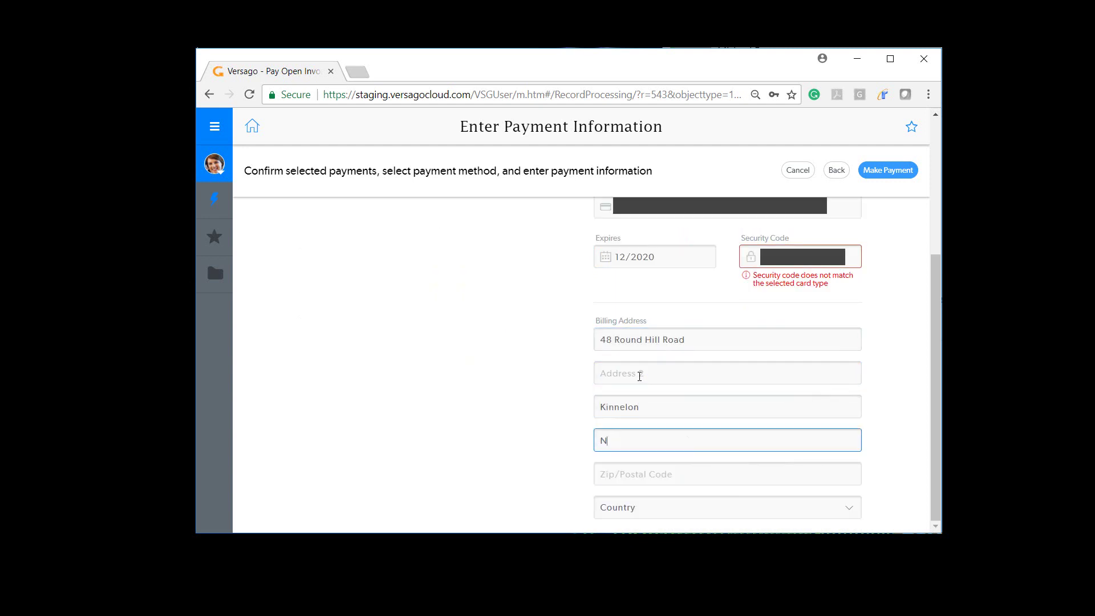
pyautogui.press('Tab')
pyautogui.write('07405')
pyautogui.press('Tab')
pyautogui.write('USA')
pyautogui.press('Tab')
pyautogui.press('Tab')
pyautogui.press('Tab')
pyautogui.press('Tab')
pyautogui.press('Tab')
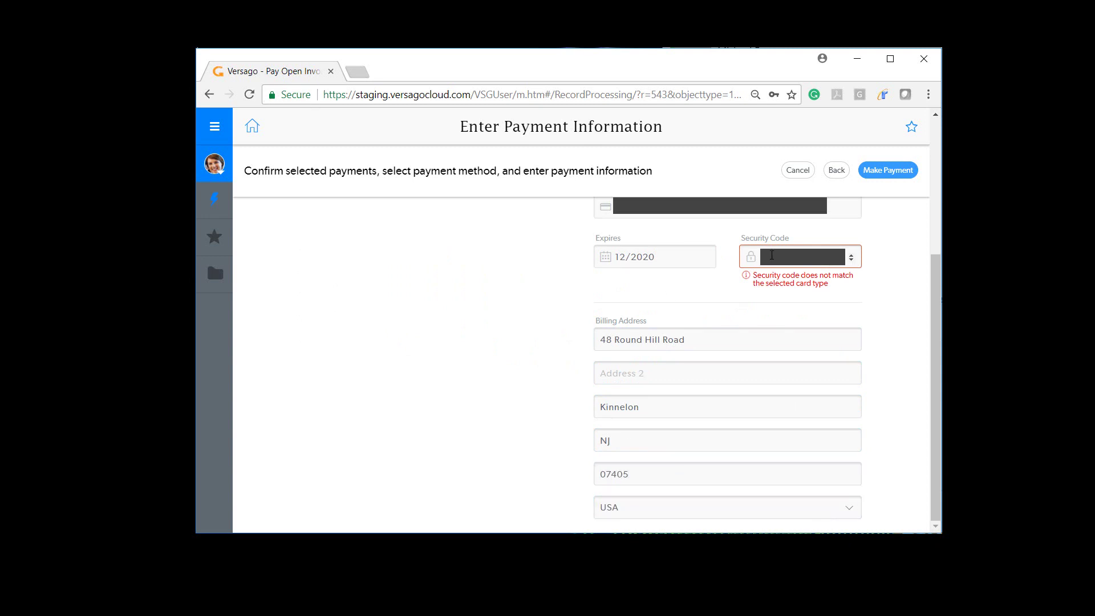
pyautogui.click(877, 174)
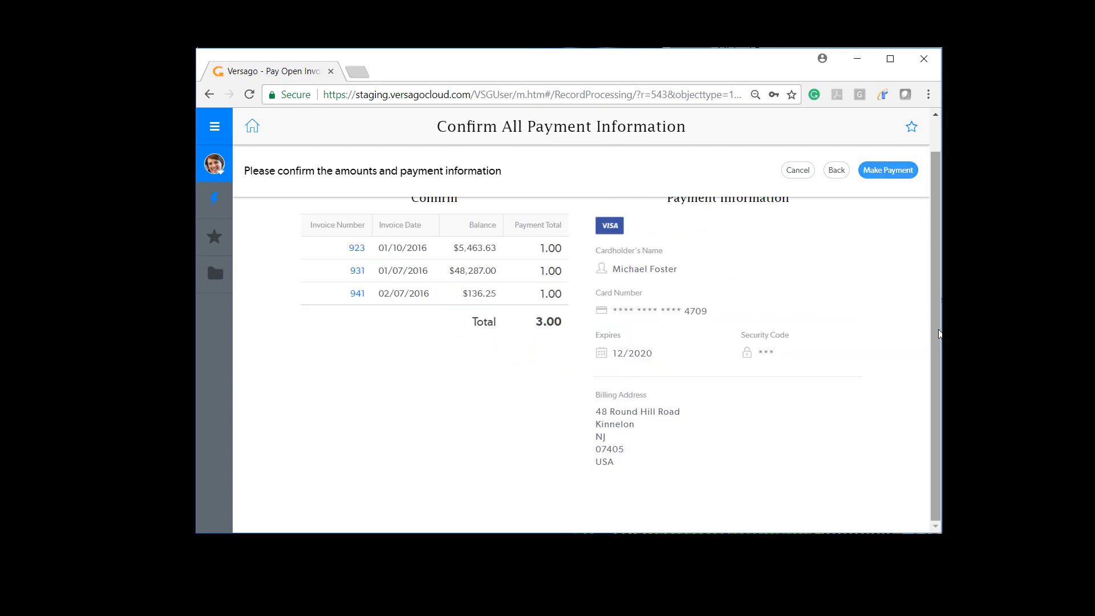
# Submit the 3.00 Visa test payment, then sign the customer out of the portal.
pyautogui.click(886, 173)
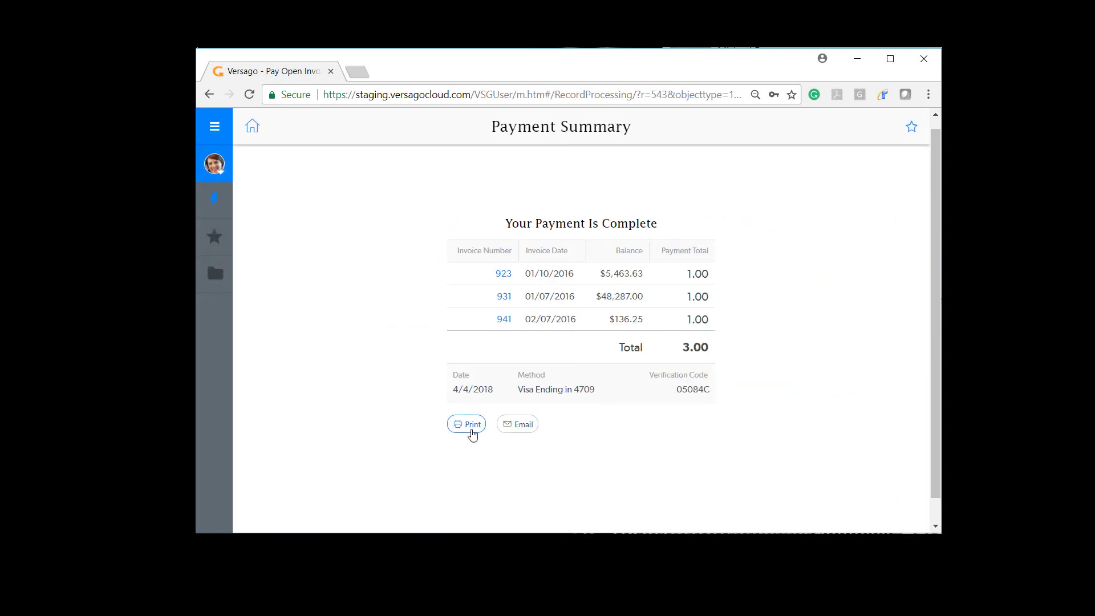
pyautogui.click(221, 173)
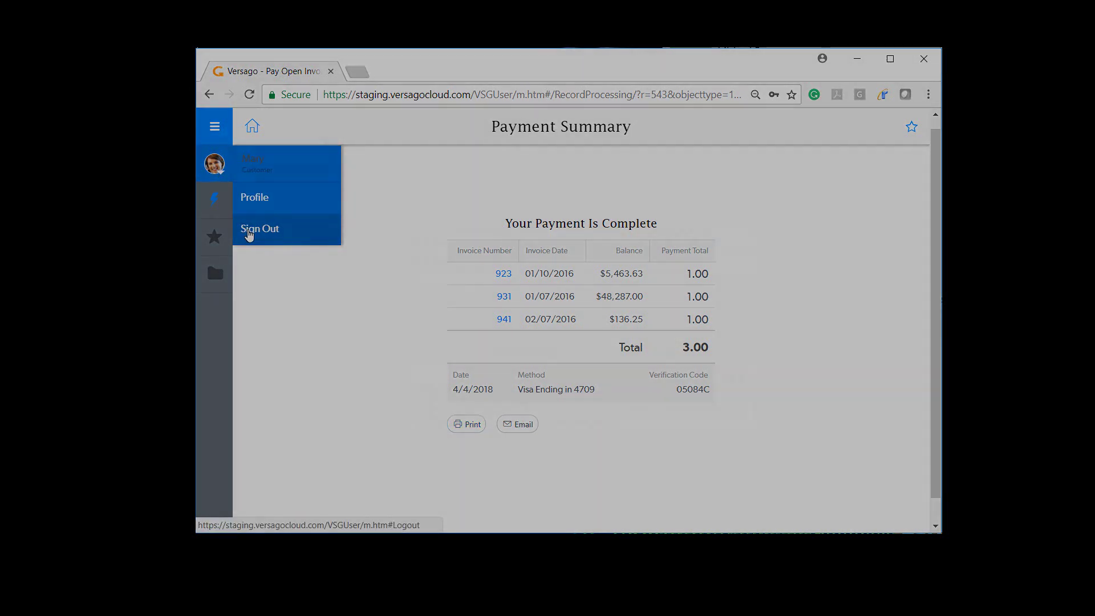
pyautogui.click(248, 236)
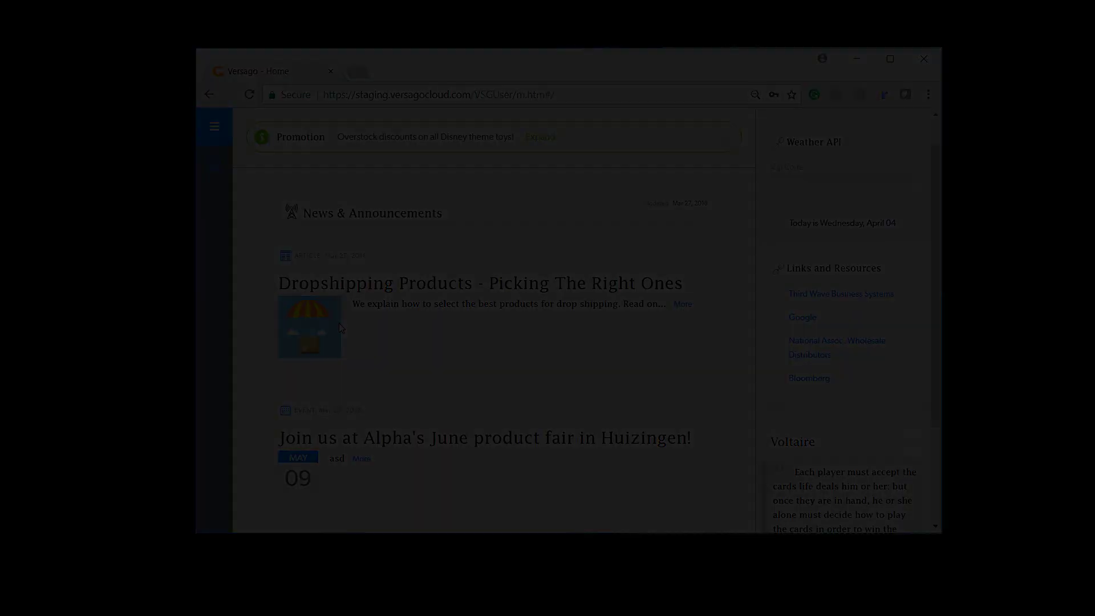